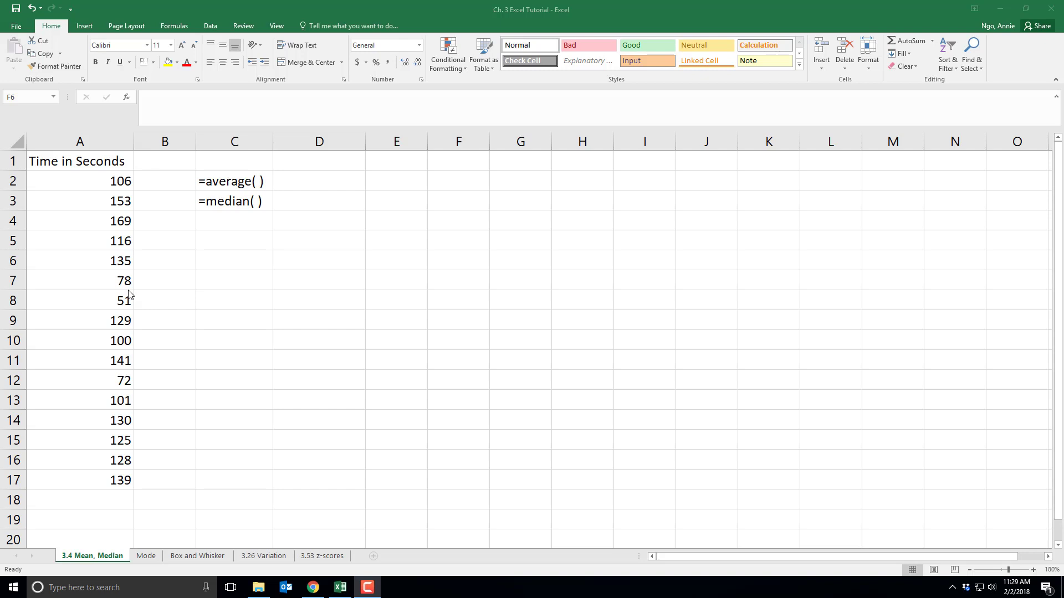
Calculate the mean of the times in cell D2 with the formula =AVERAGE(A2:A17)
click(330, 185)
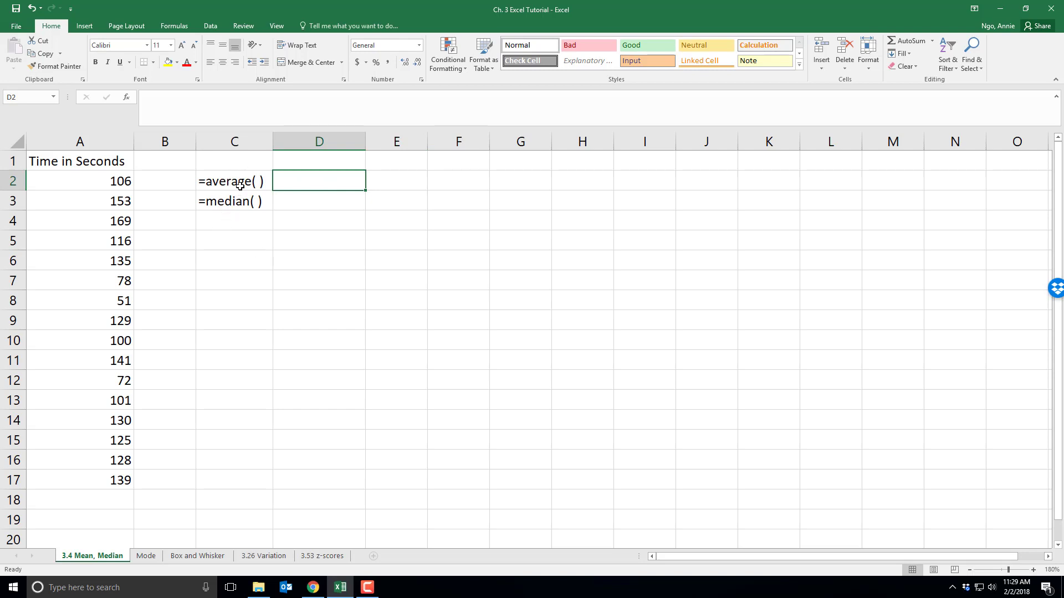
double_click(318, 183)
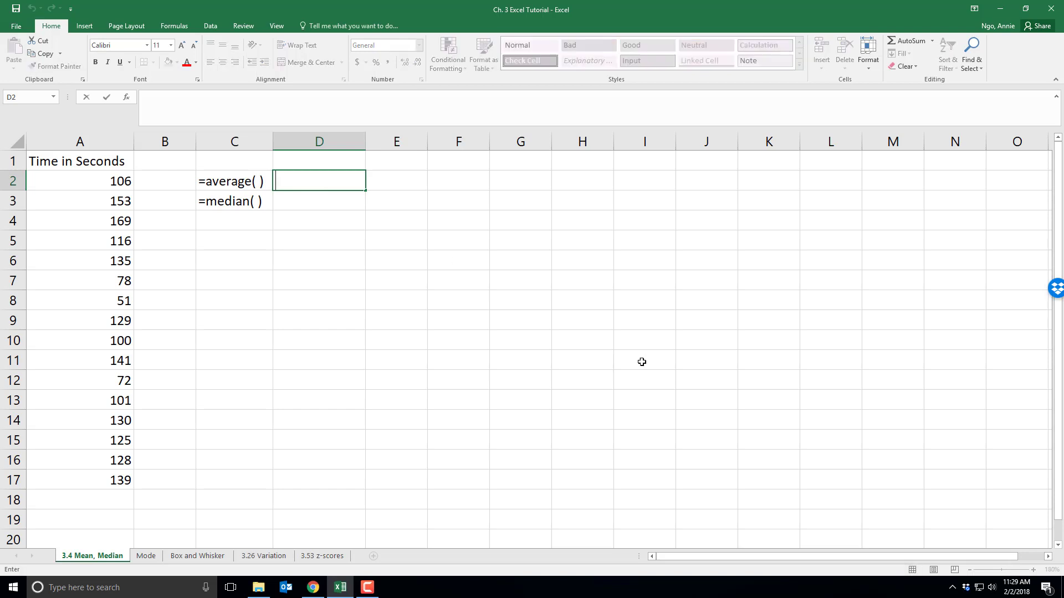
text(=)
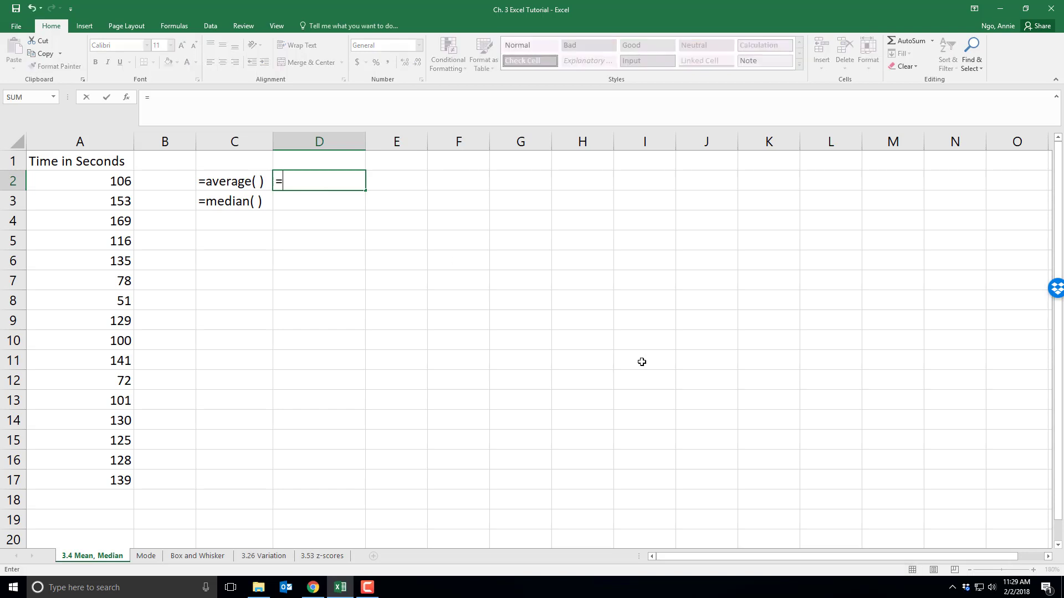
text(aver)
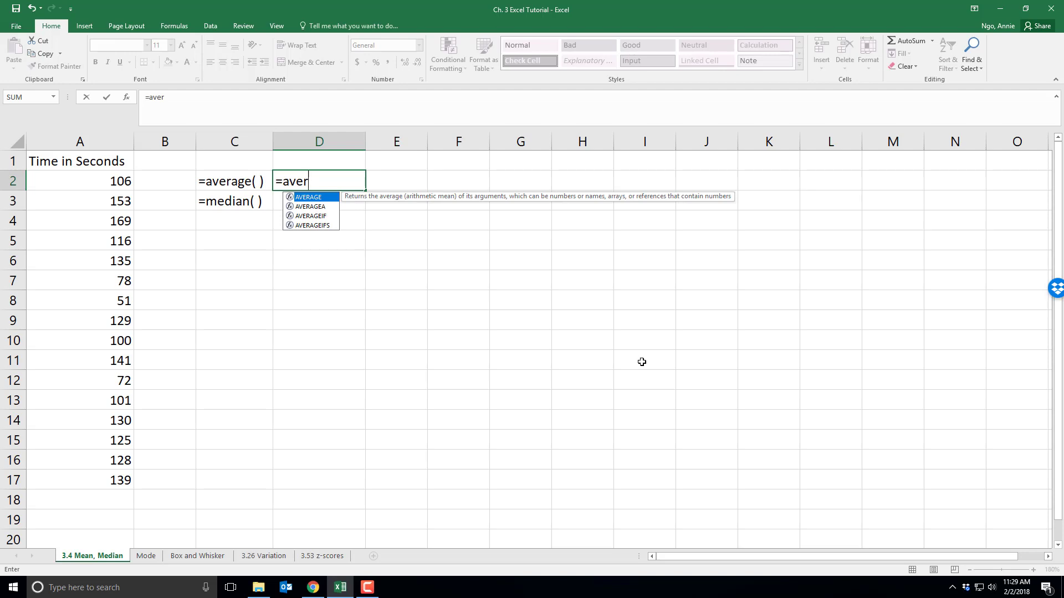
double_click(315, 198)
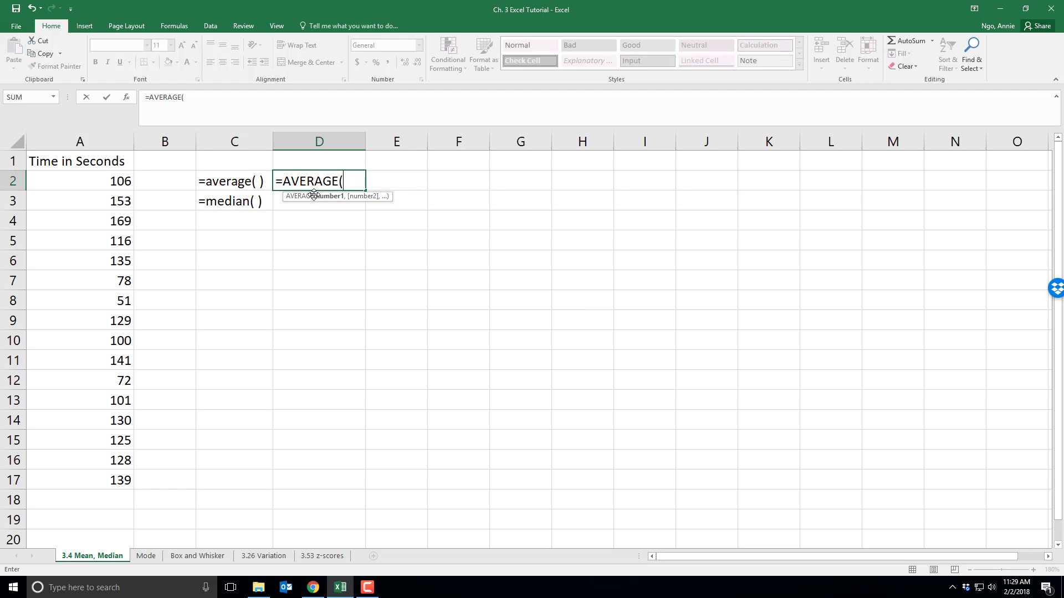
key(BackSpace)
key(BackSpace)
key(BackSpace)
key(BackSpace)
key(BackSpace)
key(BackSpace)
text(ERAGE)
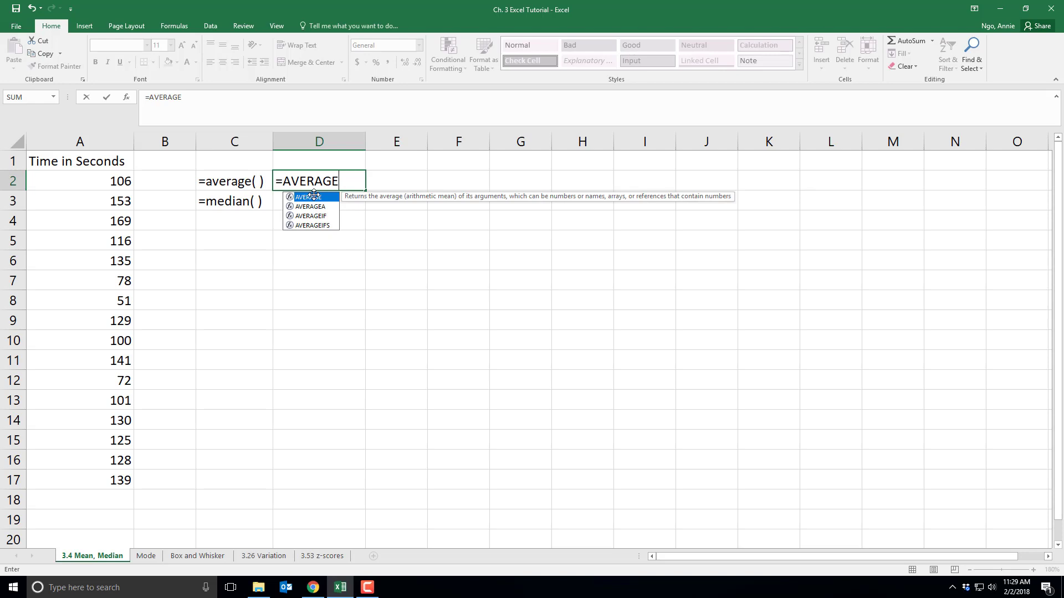
text(()
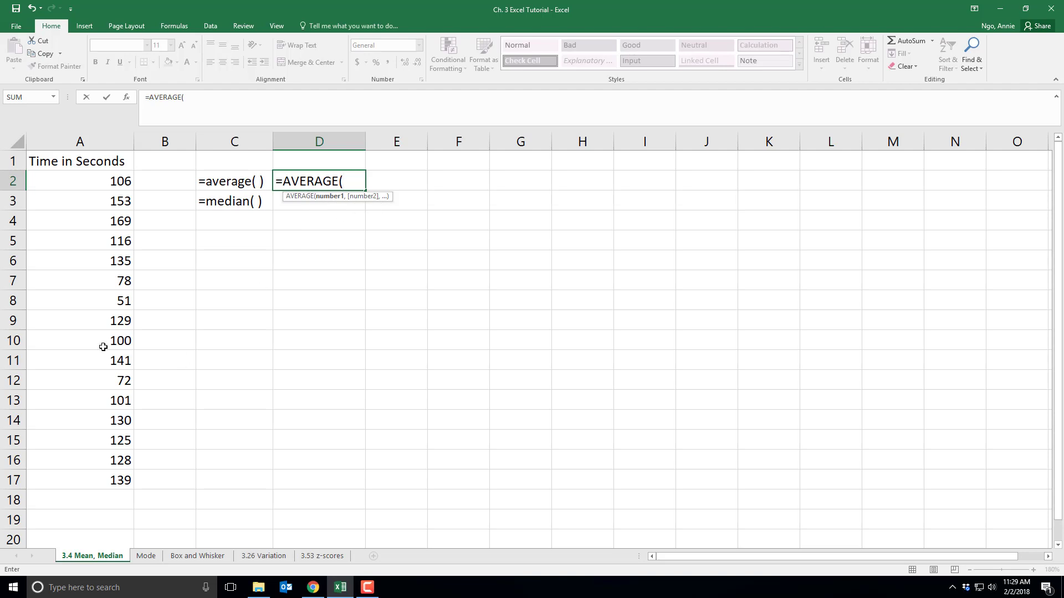
click(87, 182)
drag(87, 182, 73, 481)
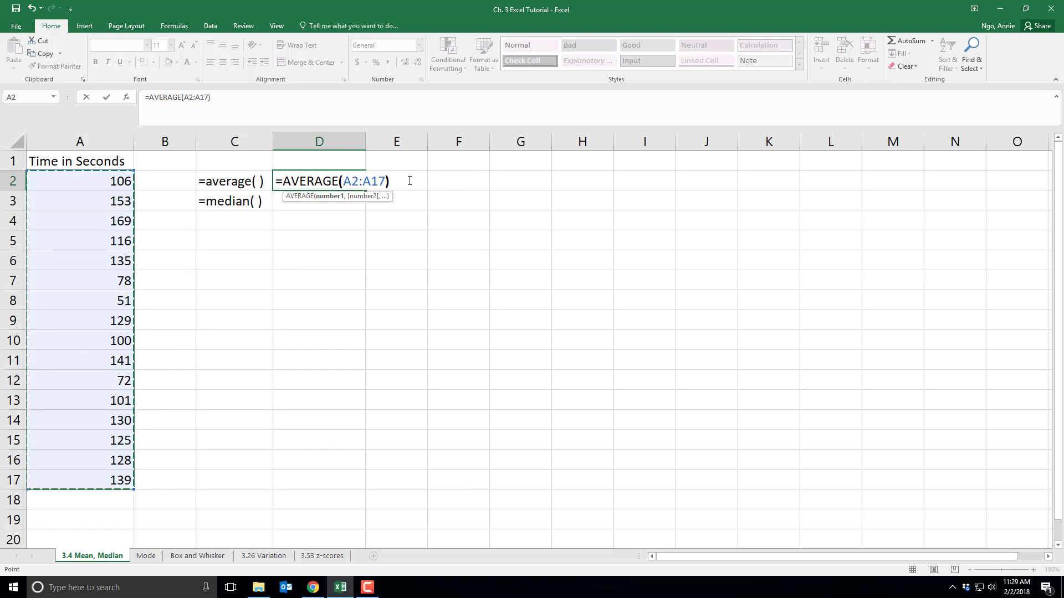
text())
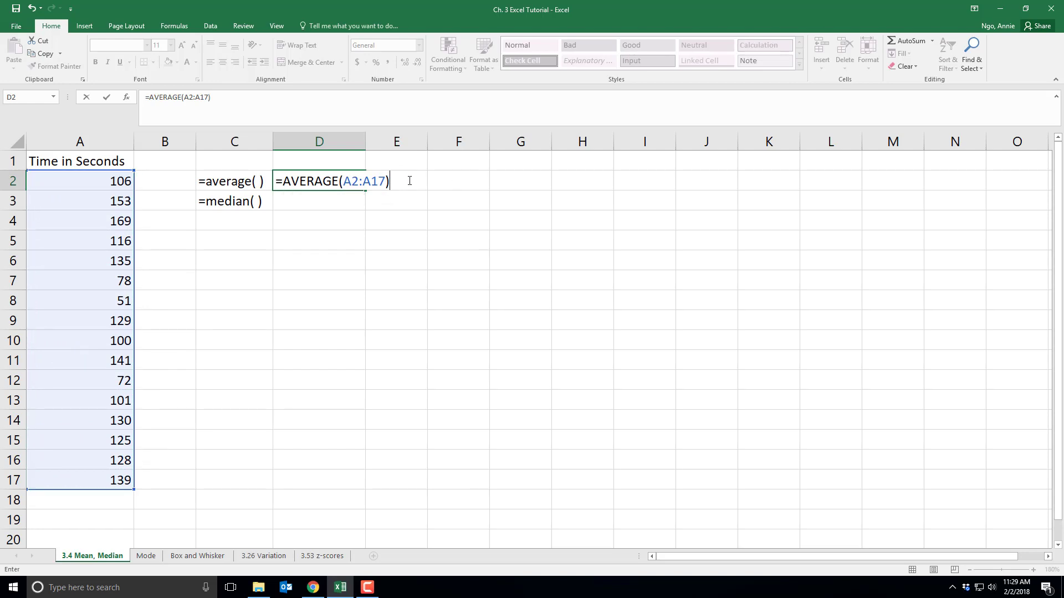
key(Return)
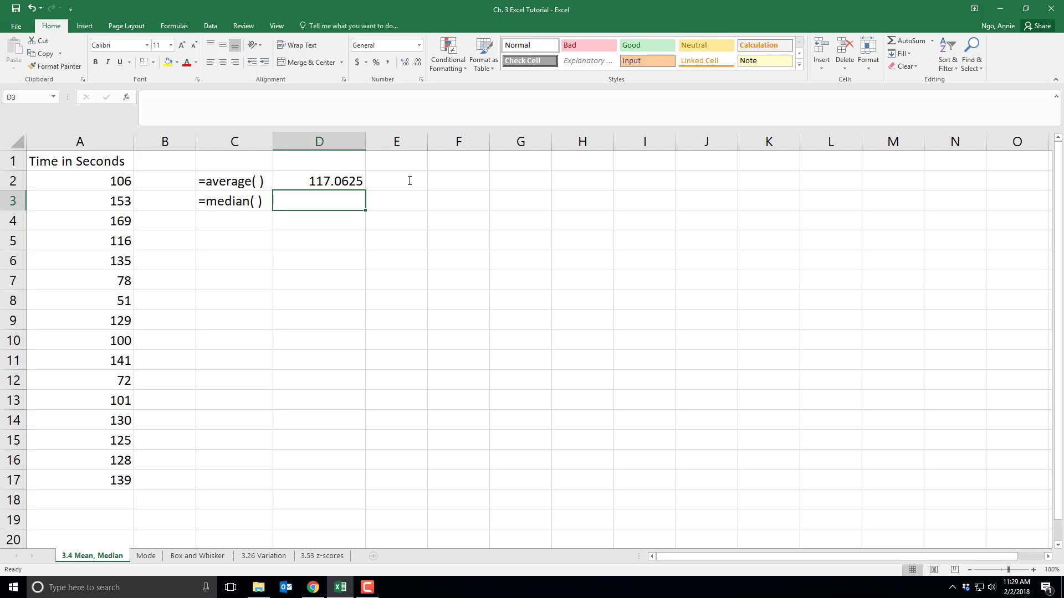
click(353, 184)
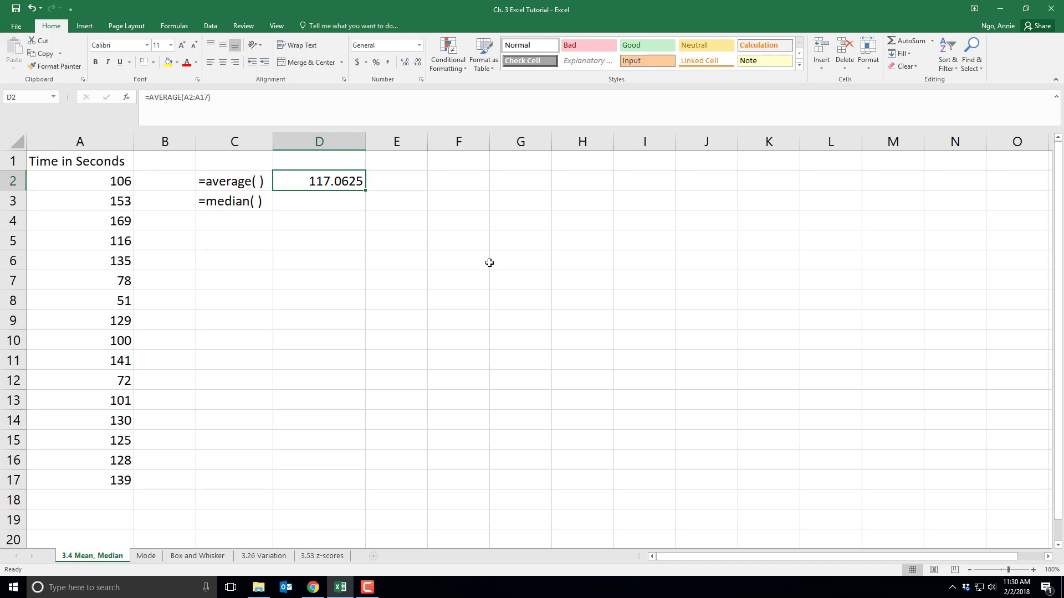
click(386, 252)
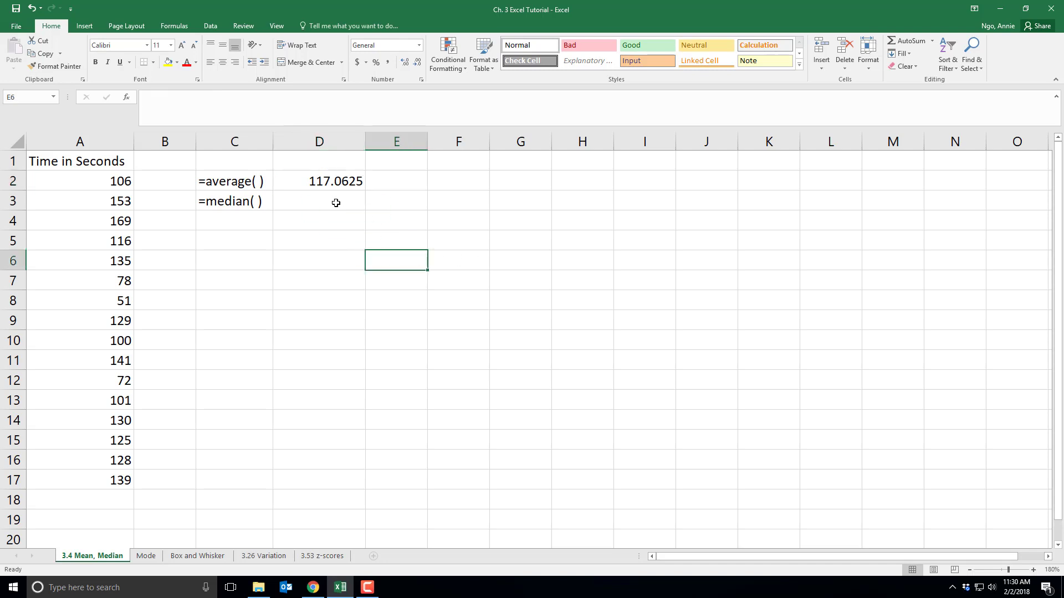
Calculate the median of the times in cell D3 with the formula =MEDIAN(A2:A17)
click(335, 201)
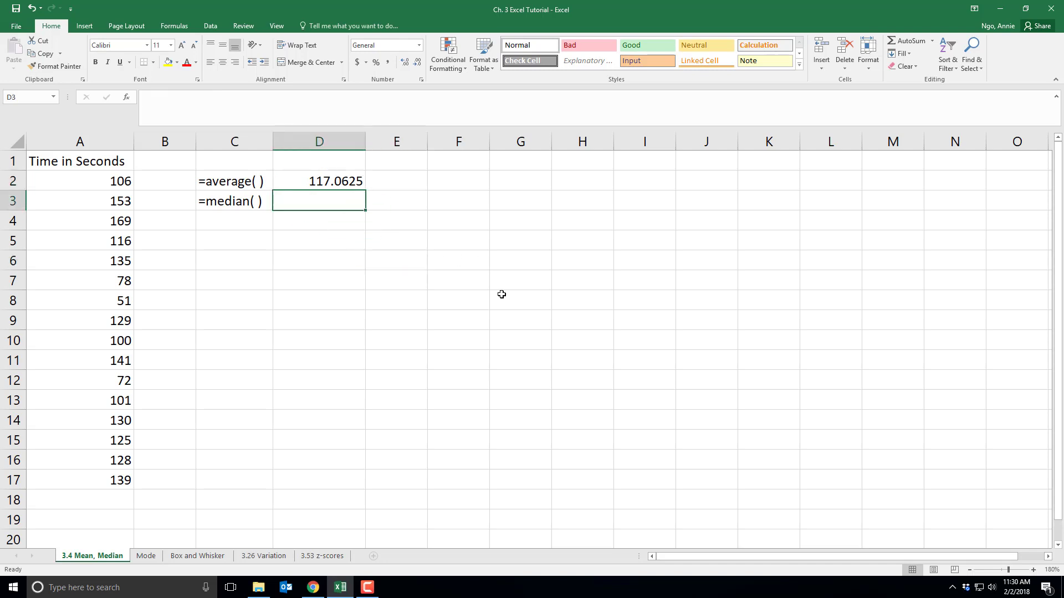
text(=median)
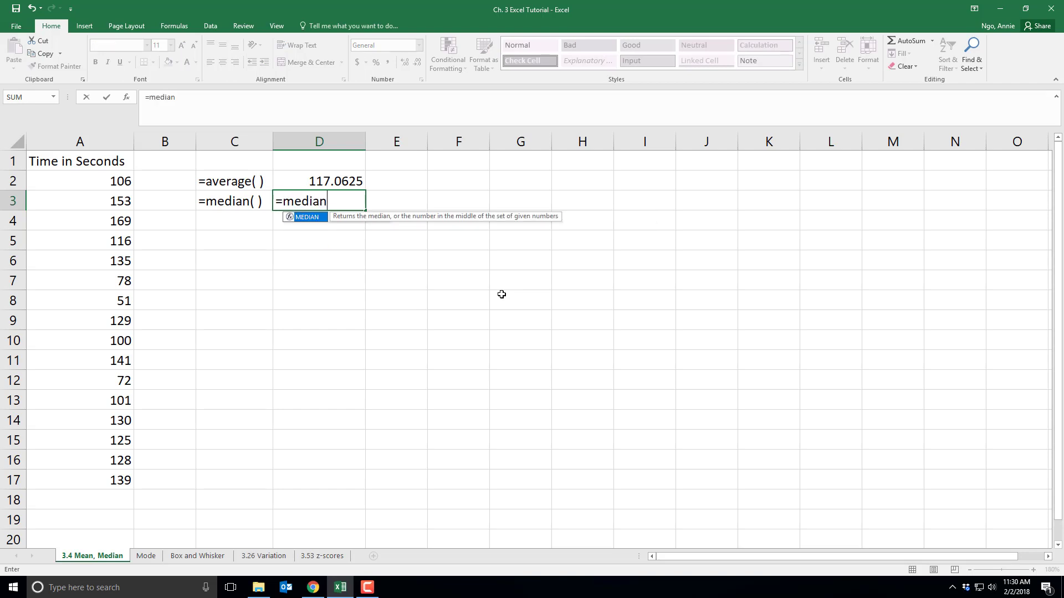
text(()
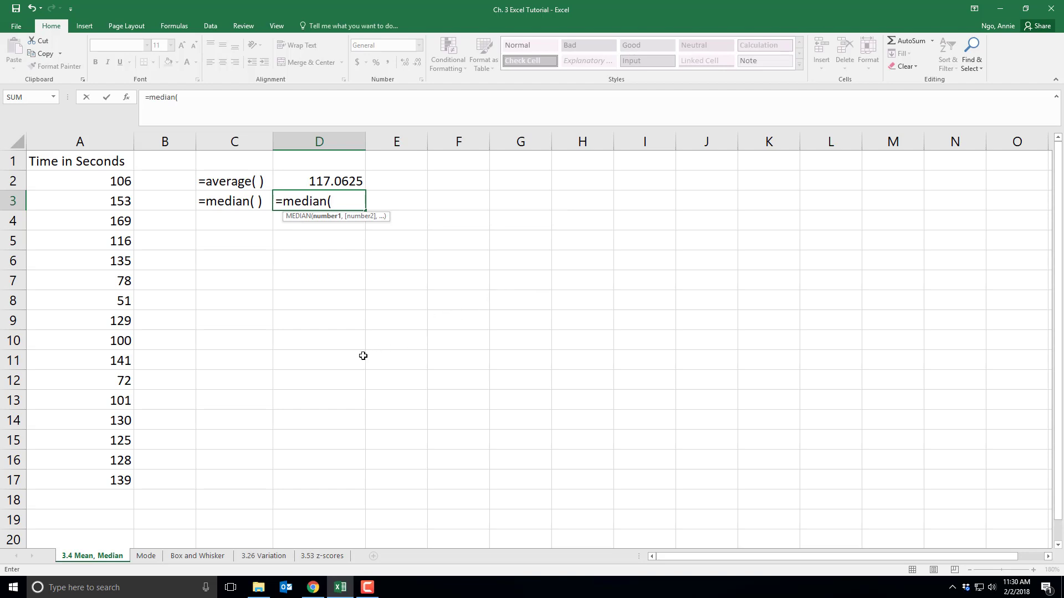
drag(78, 180, 82, 476)
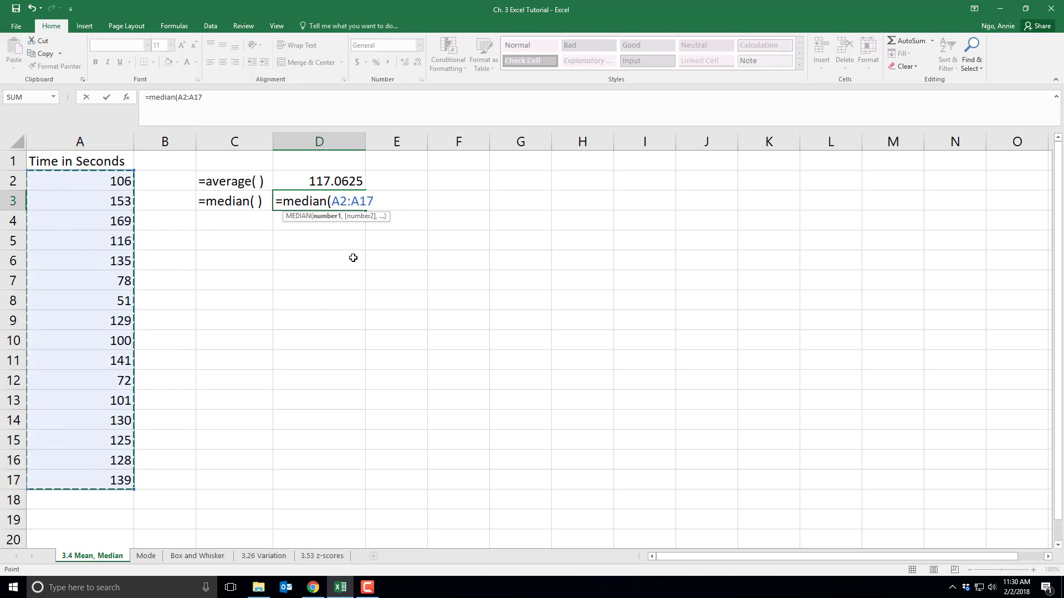
text())
key(Return)
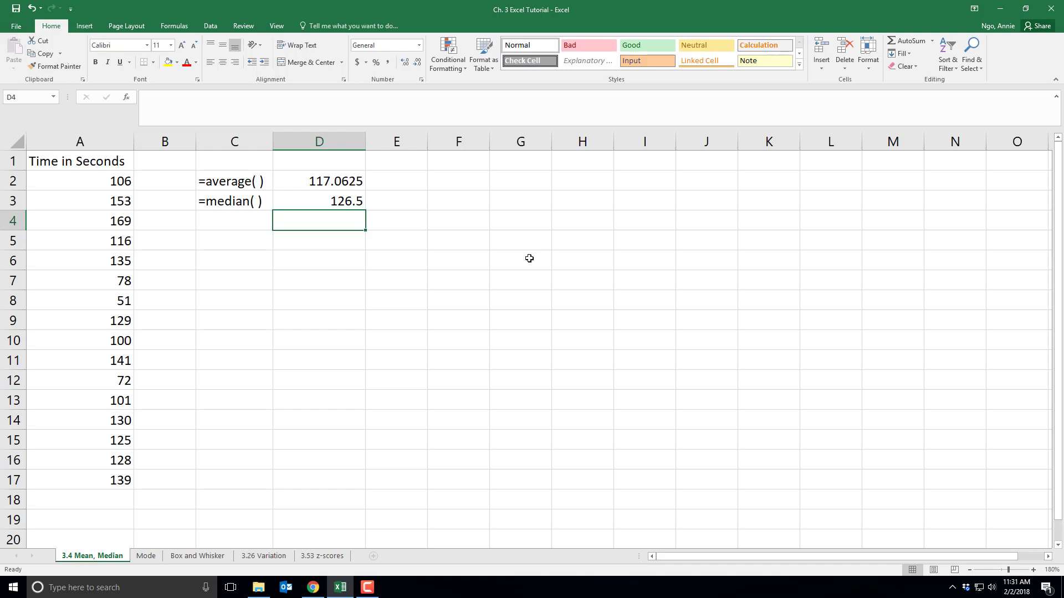
Switch to the Mode worksheet and widen column C so the =mode.sngl( ) label fits inside it
click(146, 557)
click(273, 254)
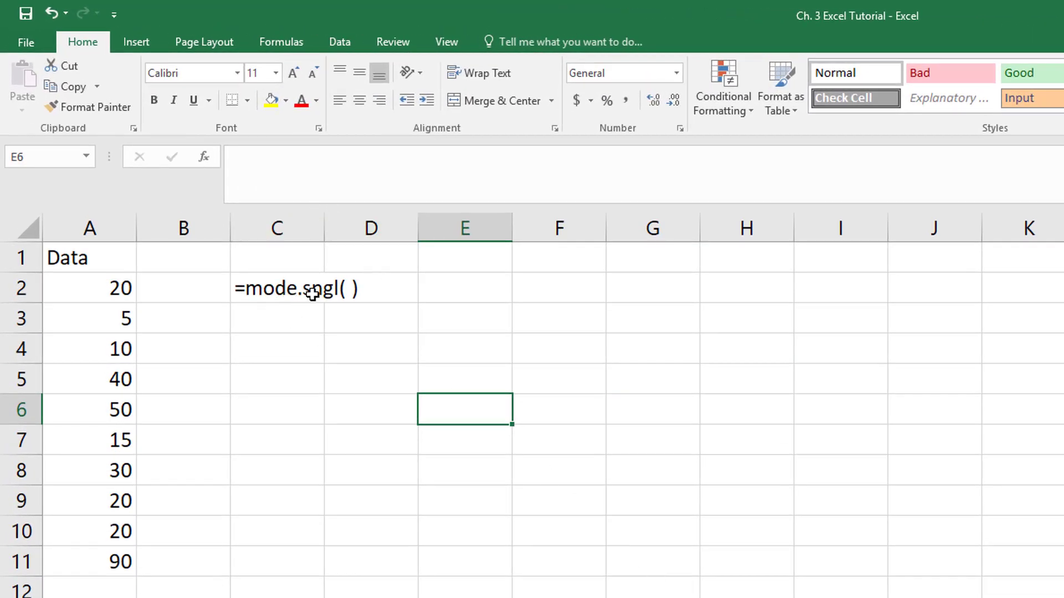
drag(321, 224, 371, 224)
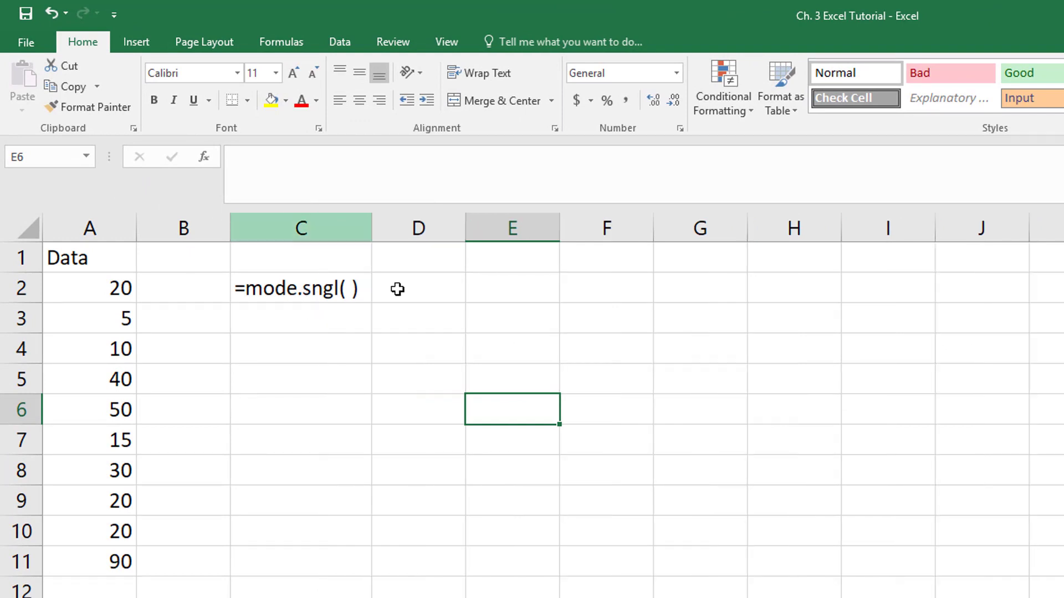
Calculate the mode of the data in cell D2 with the formula =MODE.SNGL(A2:A11)
double_click(428, 291)
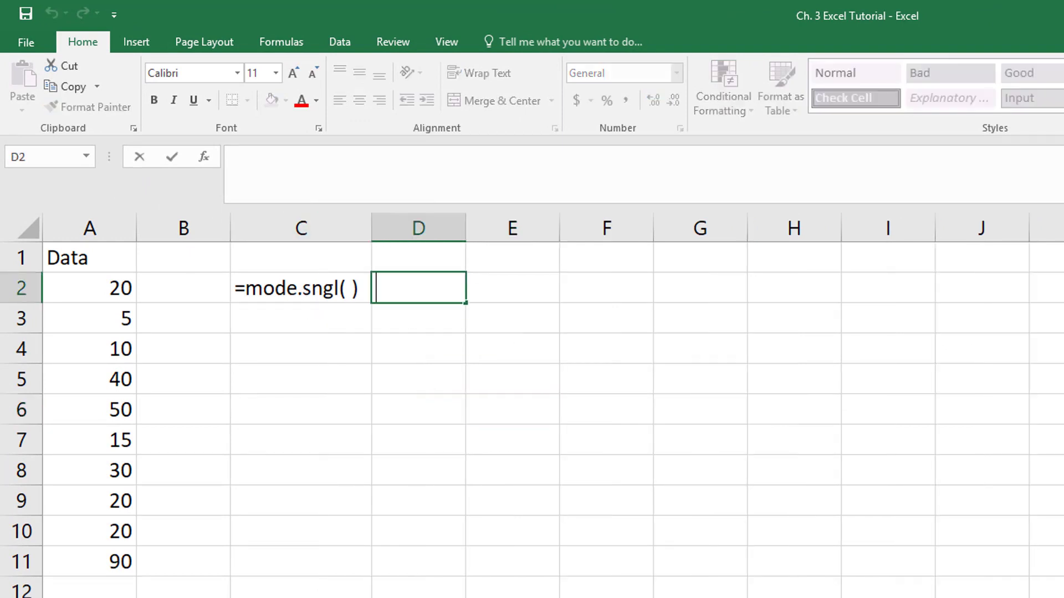
text(=mode.)
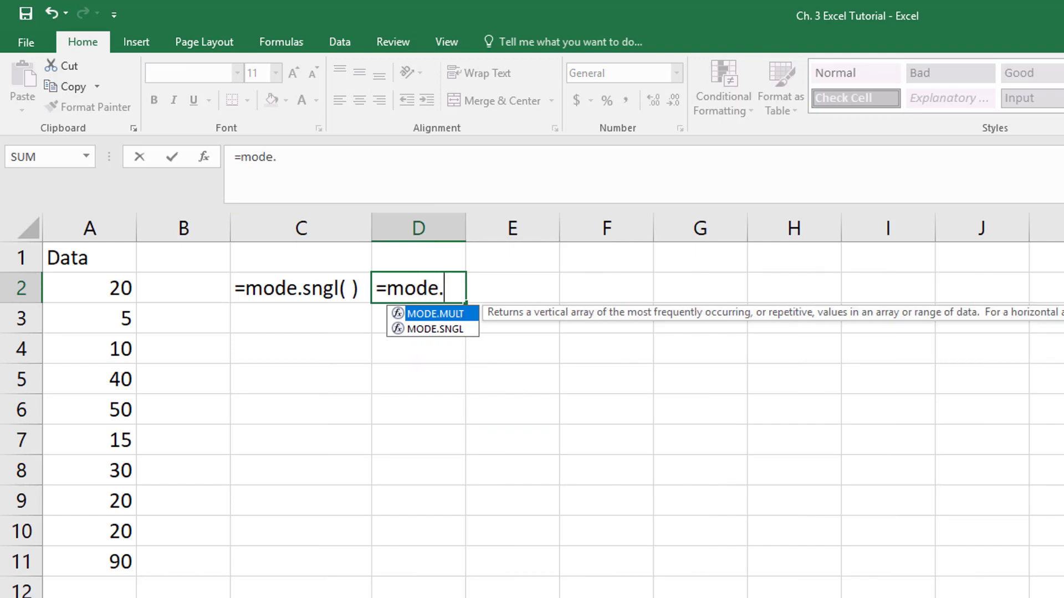
text(sngl)
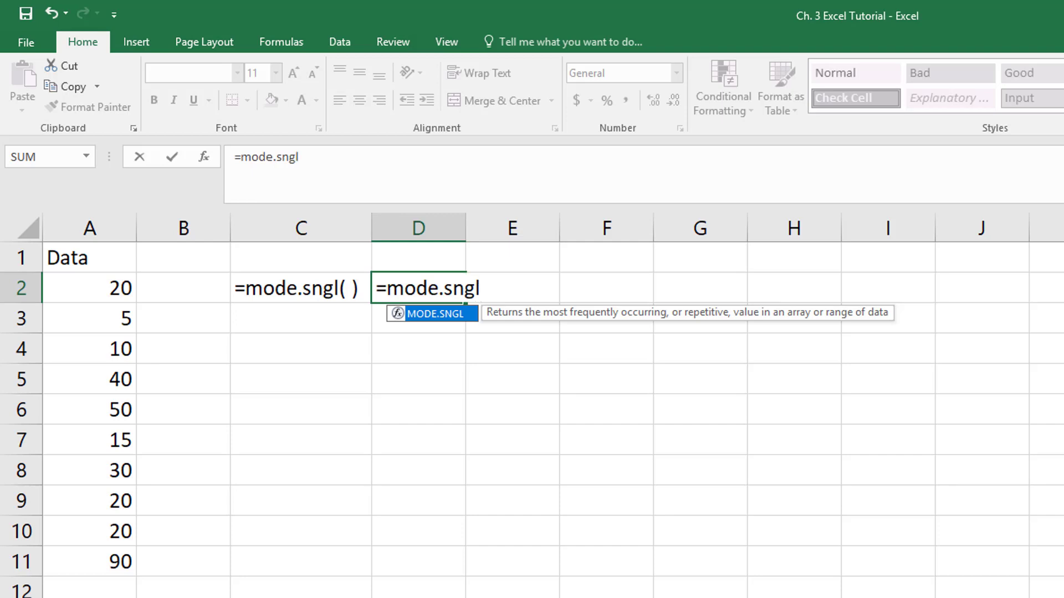
text(()
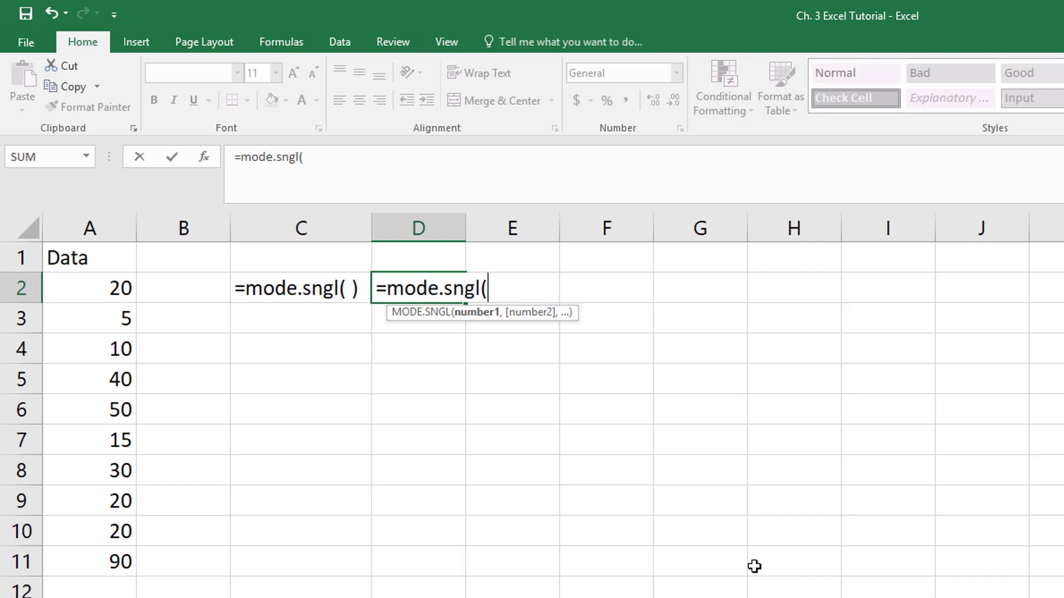
drag(90, 289, 68, 557)
text())
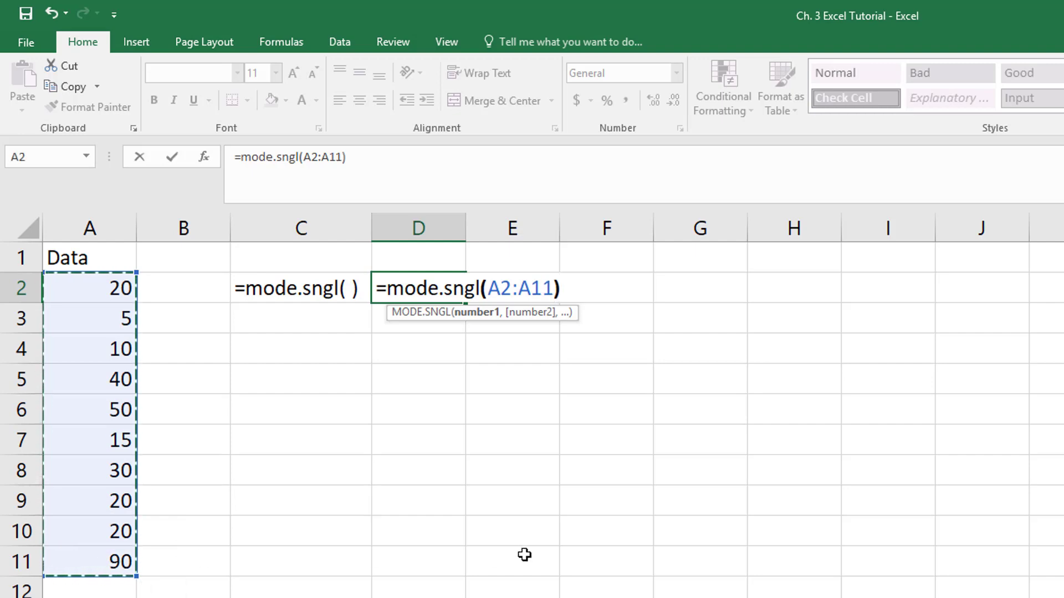
key(Return)
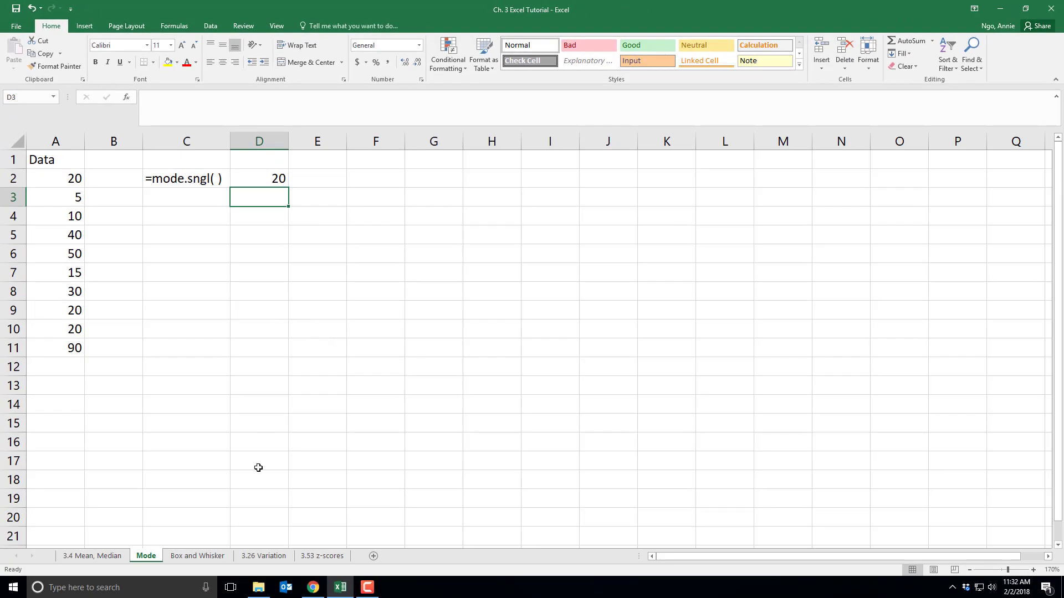
On the Box and Whisker worksheet, insert a box and whisker chart from the Miles data in A1:A46
click(193, 557)
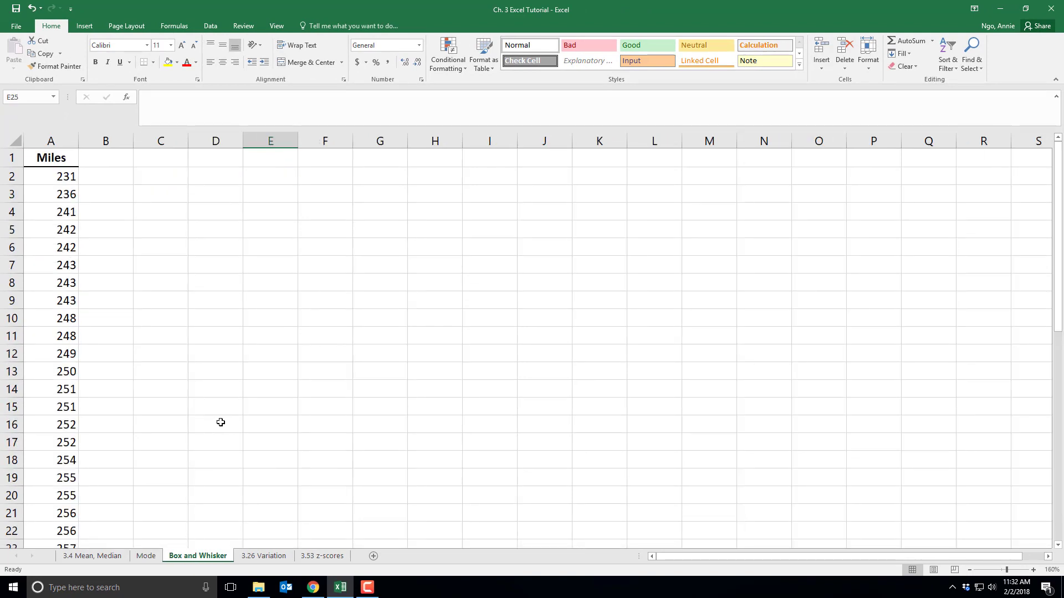
click(58, 160)
scroll(58, 438, down, 14)
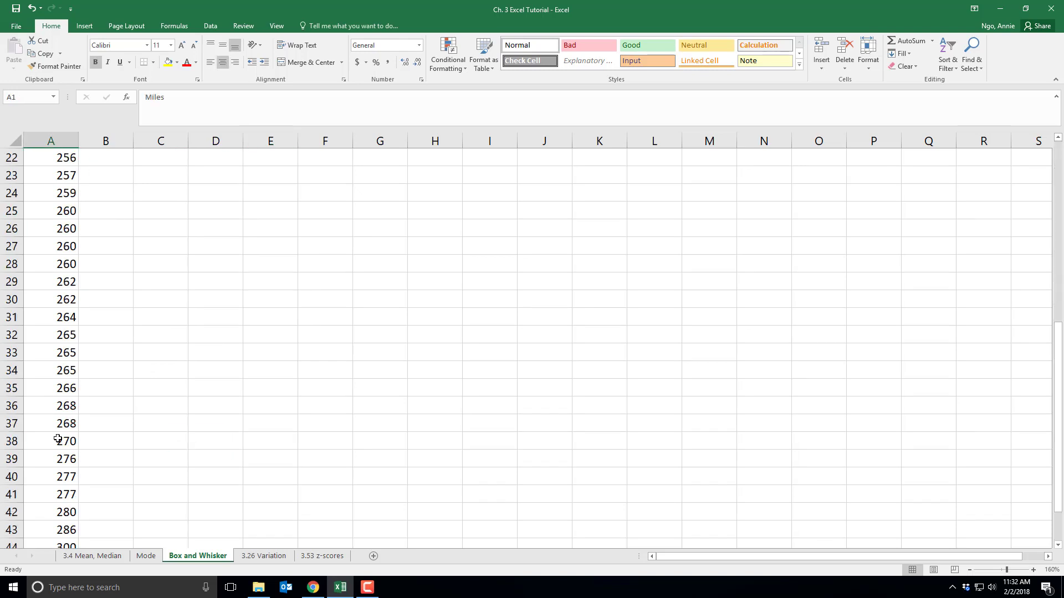
scroll(58, 436, up, 2)
shift+click(59, 315)
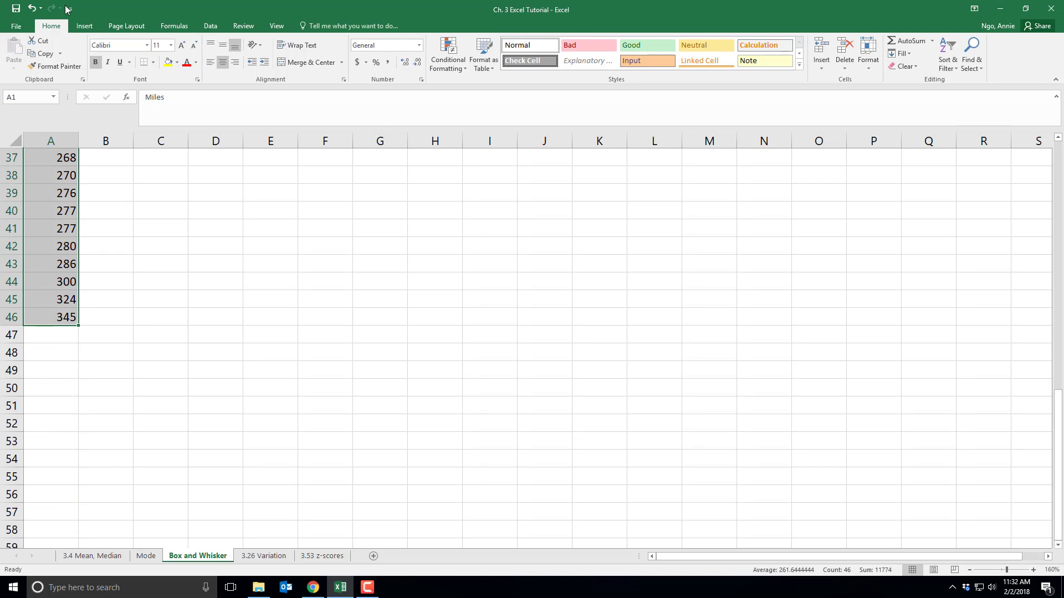
click(89, 28)
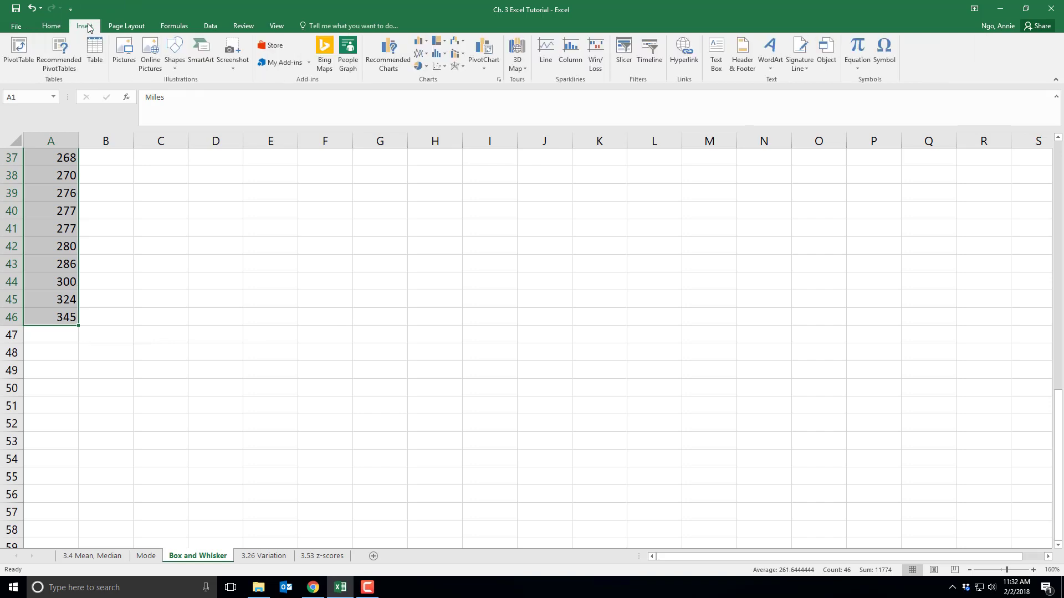
click(445, 55)
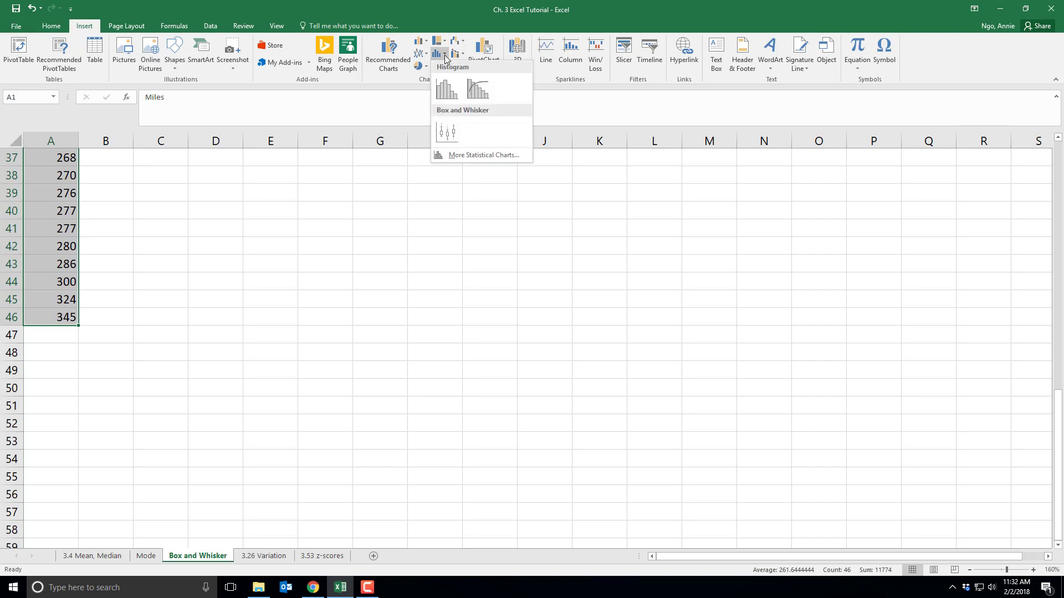
click(448, 133)
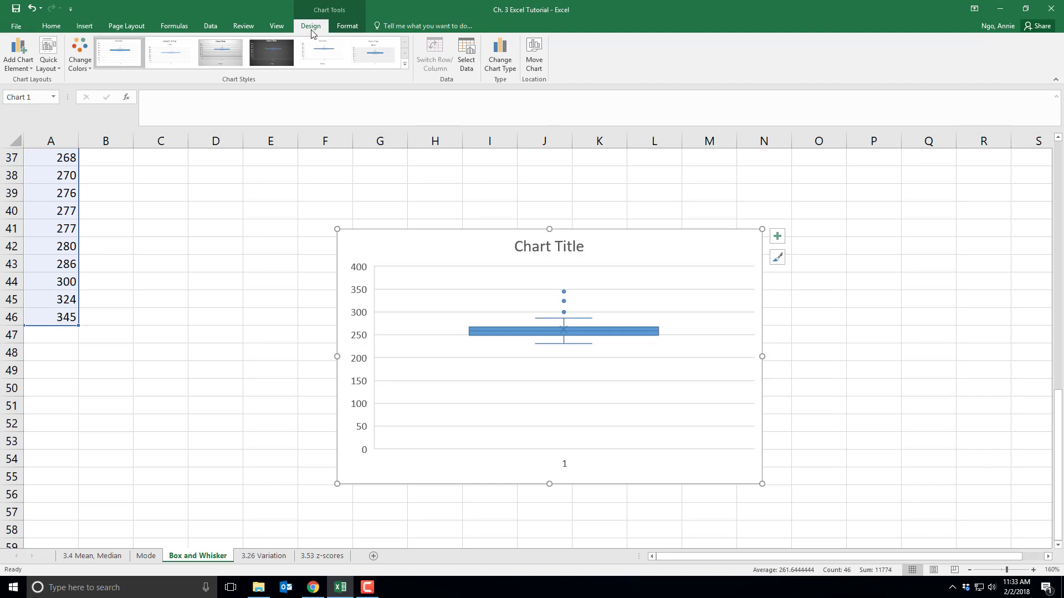
Add horizontal and vertical axis titles to the box and whisker chart, and delete its horizontal axis labels
click(22, 68)
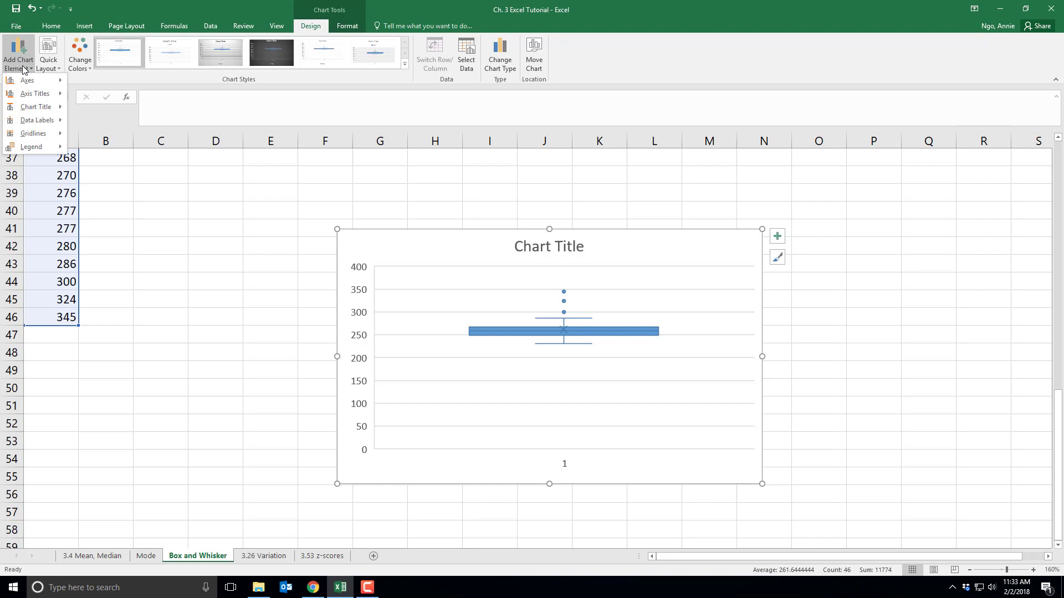
mouse_move(33, 93)
click(72, 101)
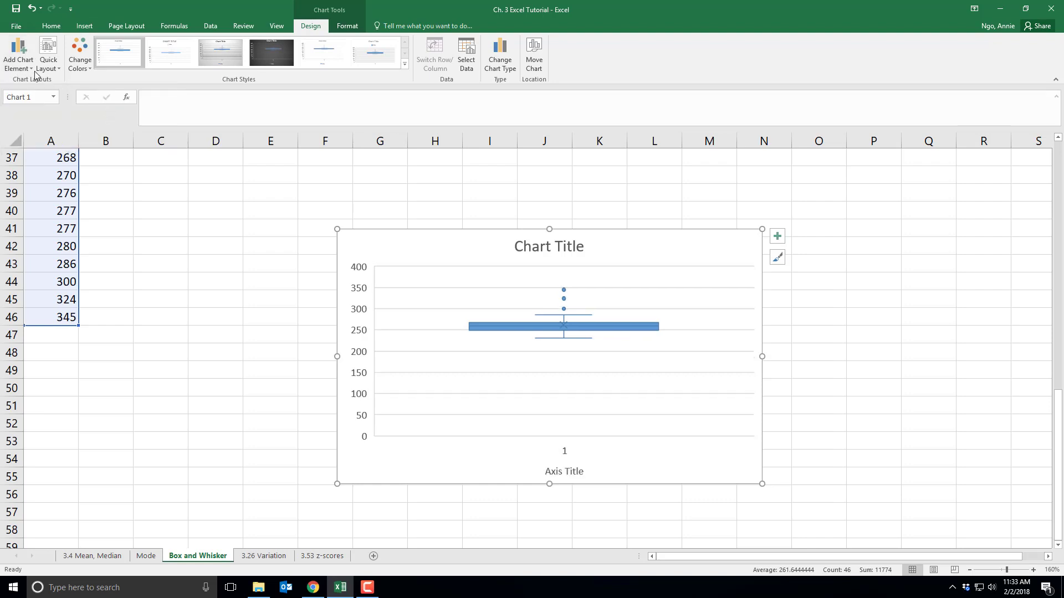
click(25, 67)
click(89, 120)
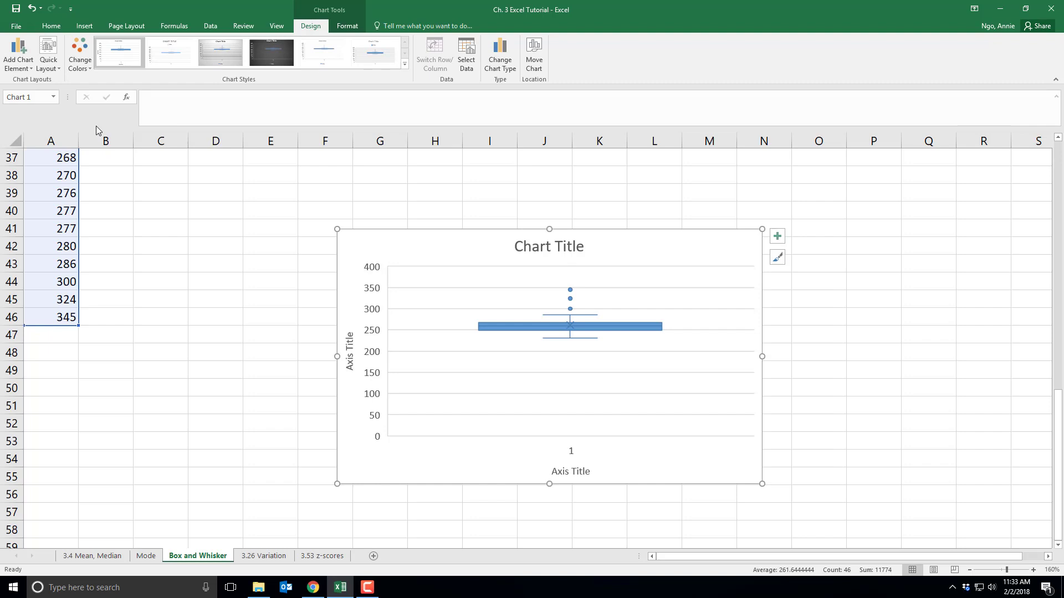
click(574, 453)
key(Delete)
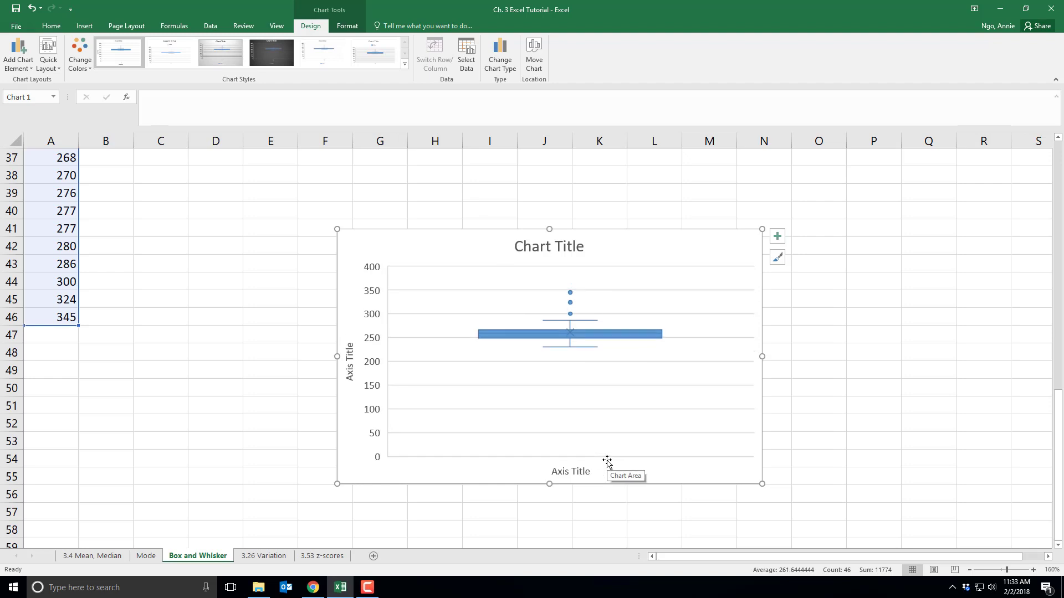
Examine the formatting options of the Miles data series in the box and whisker chart
click(874, 299)
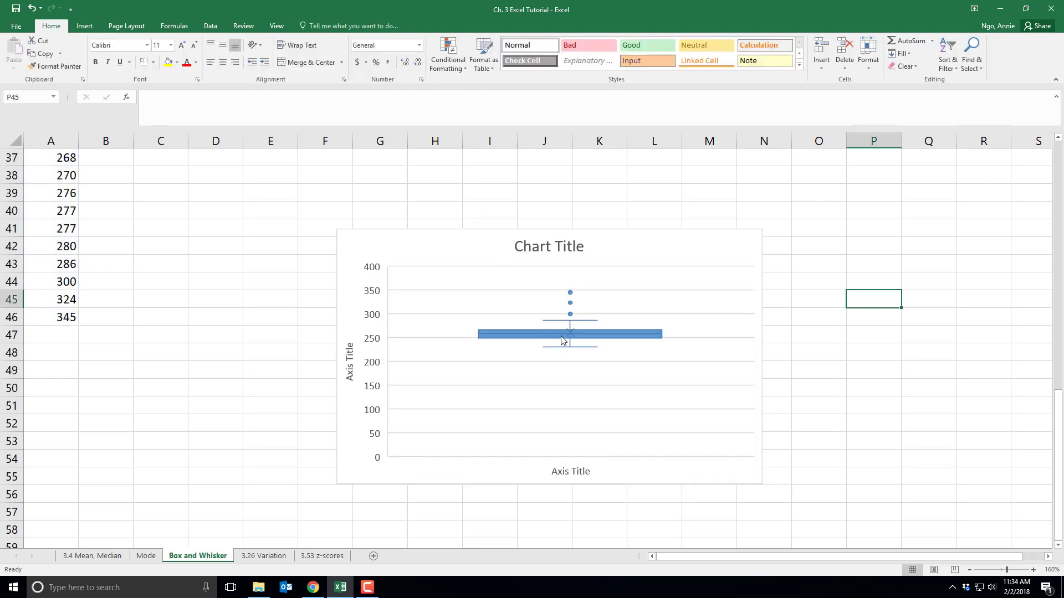
mouse_move(593, 339)
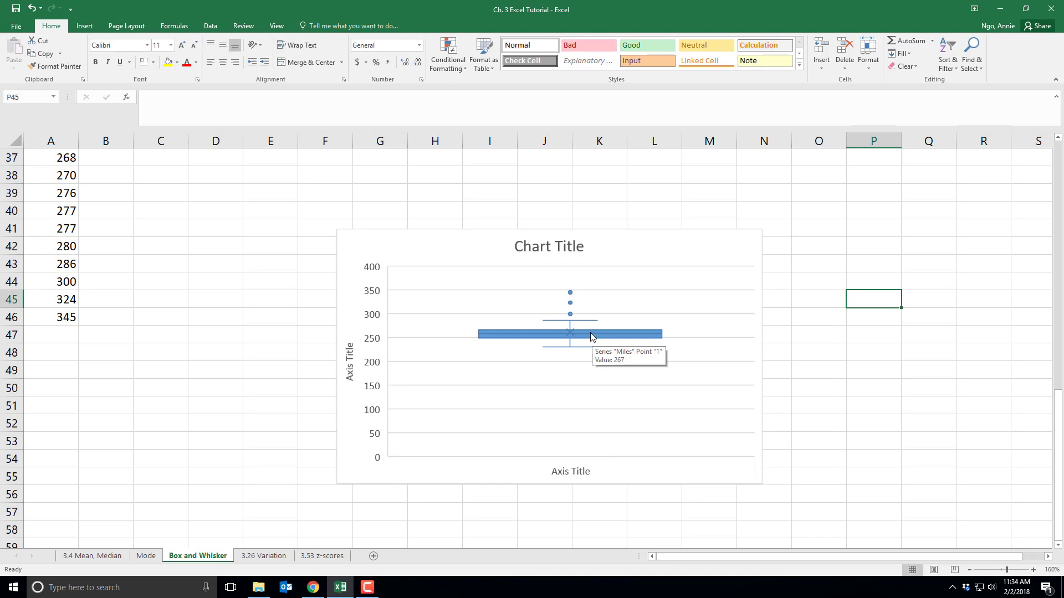
right_click(590, 336)
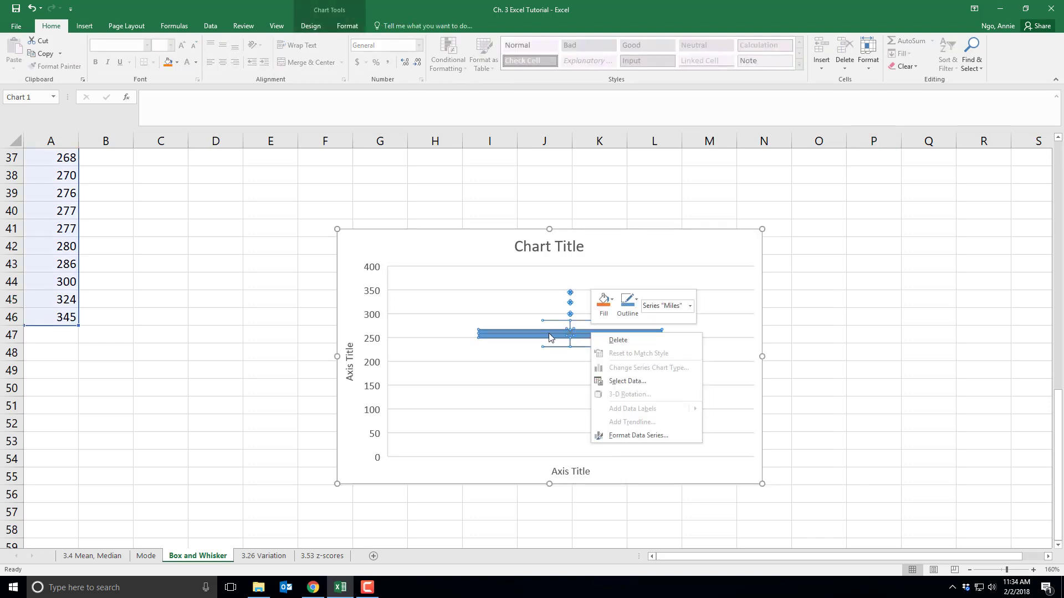
click(630, 436)
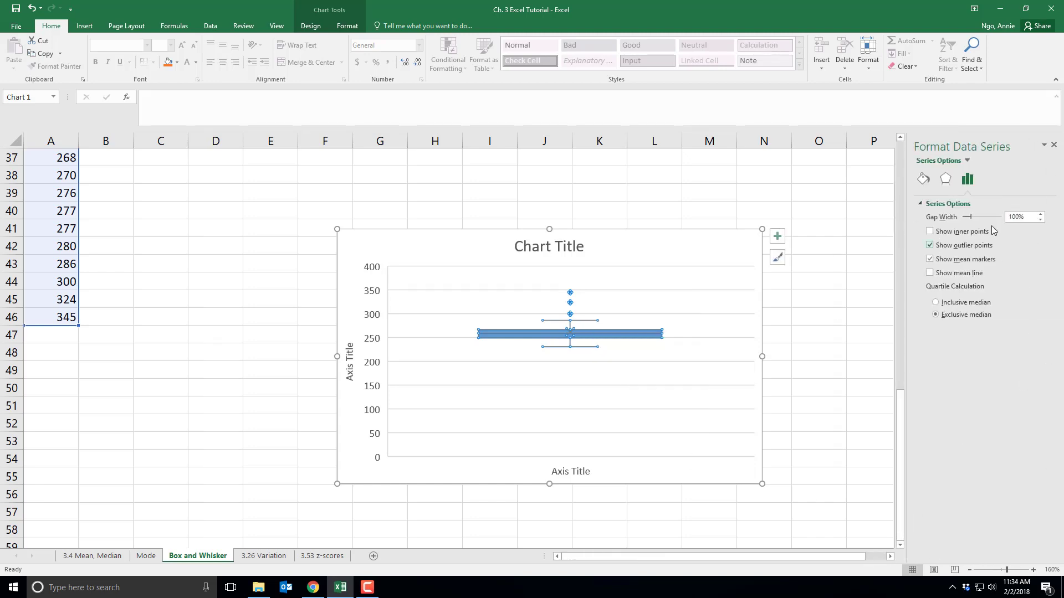
click(1054, 145)
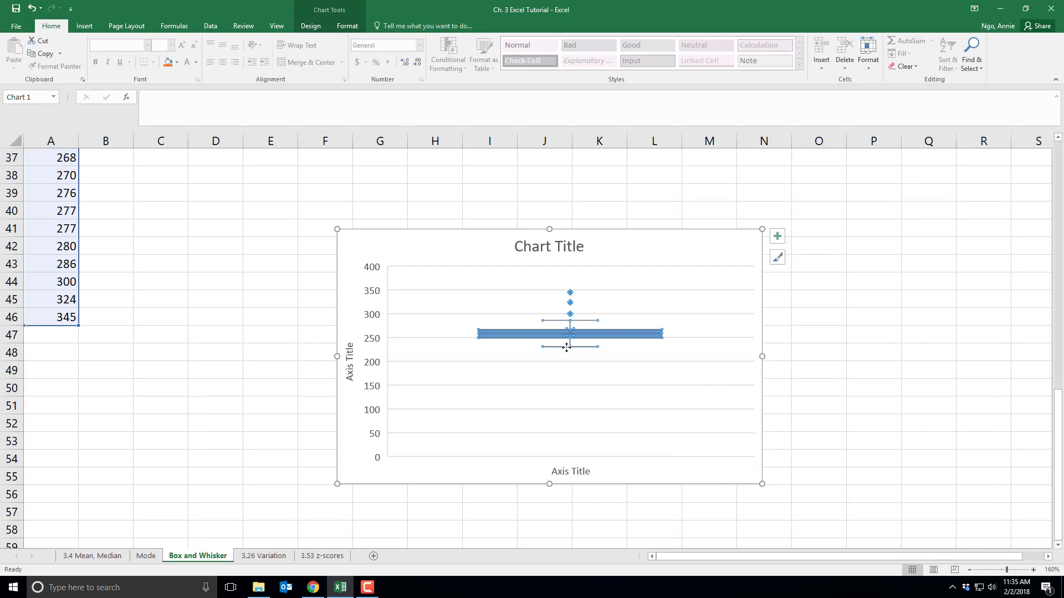
Change the chart's vertical axis title to "Miles Between Fill-Ups"
click(507, 357)
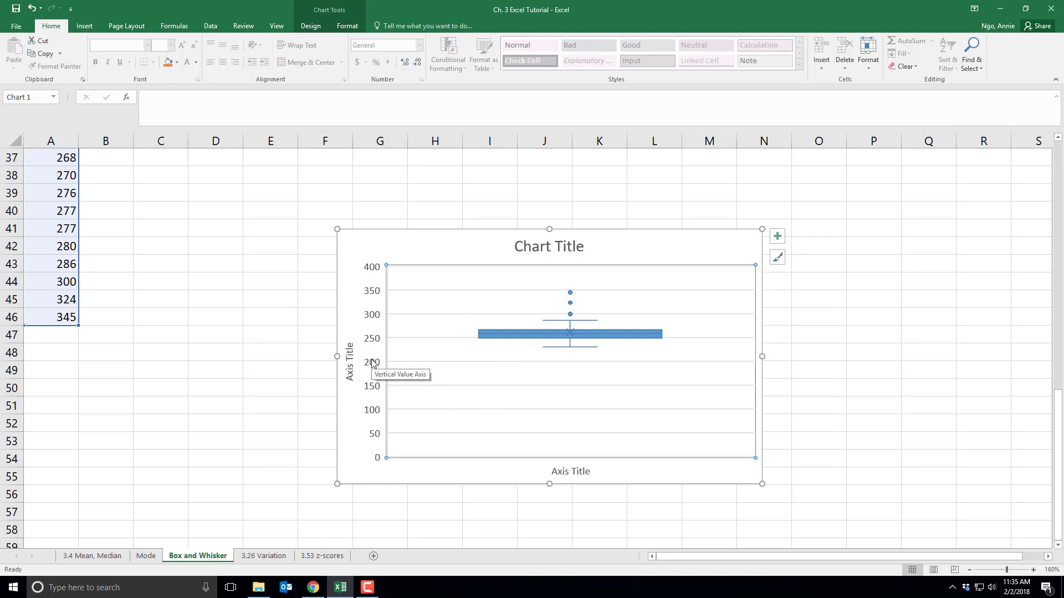
double_click(350, 359)
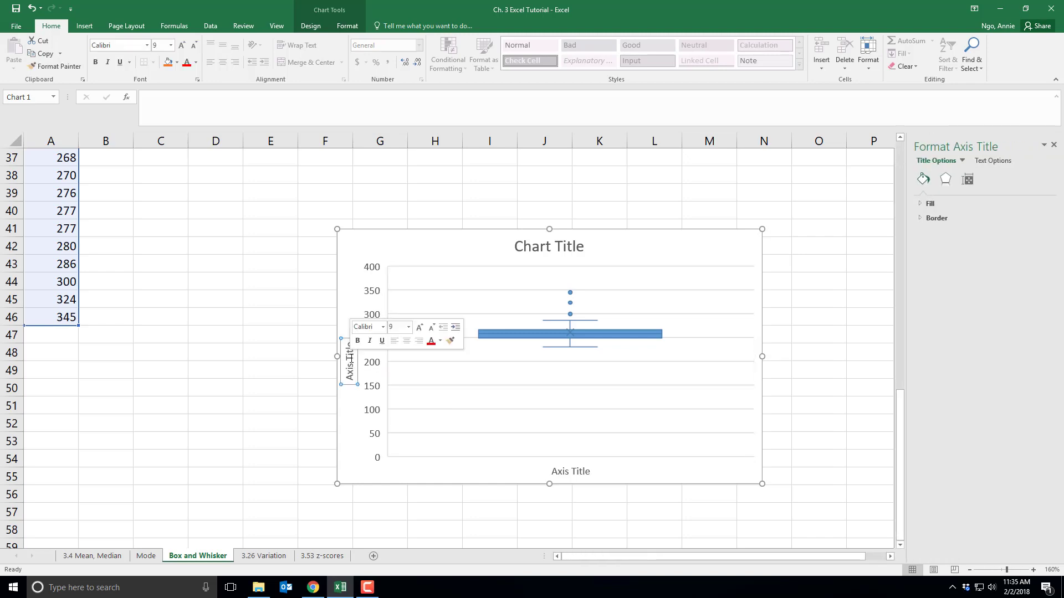
triple_click(351, 359)
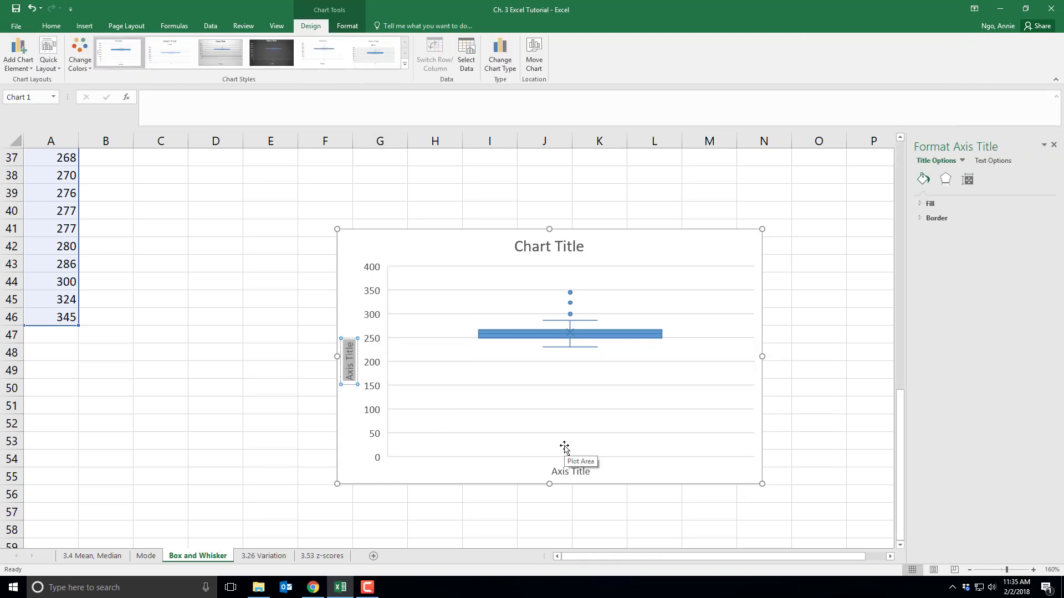
text(Mile)
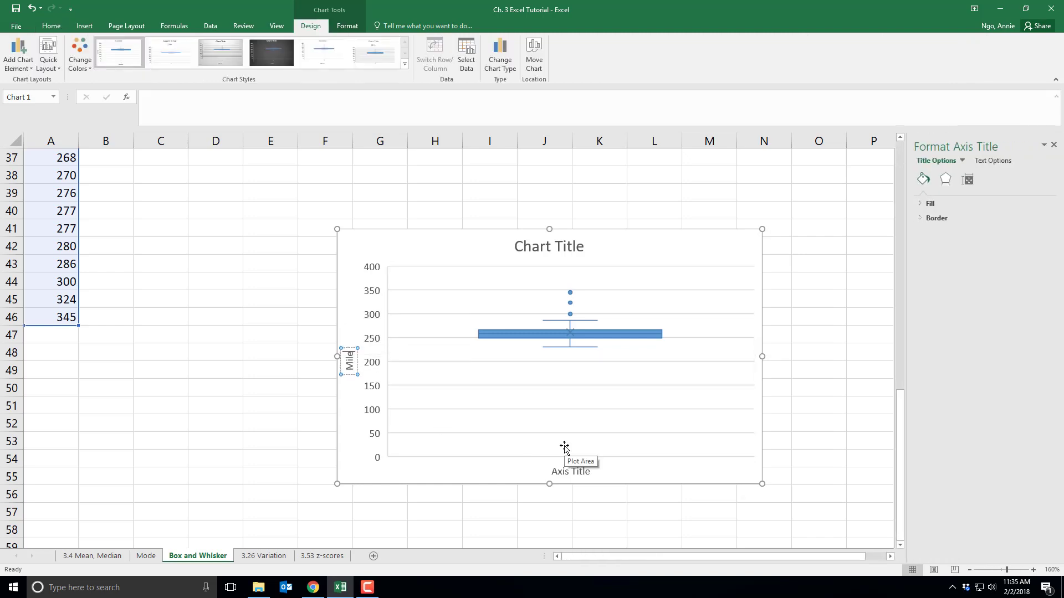
text(s Between Fill-Ups)
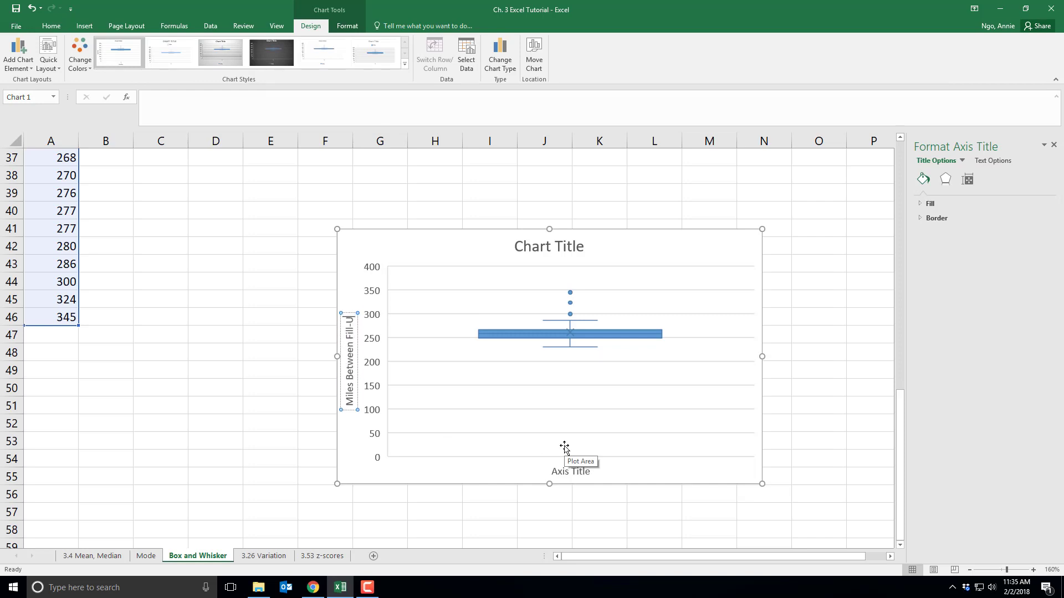
click(256, 423)
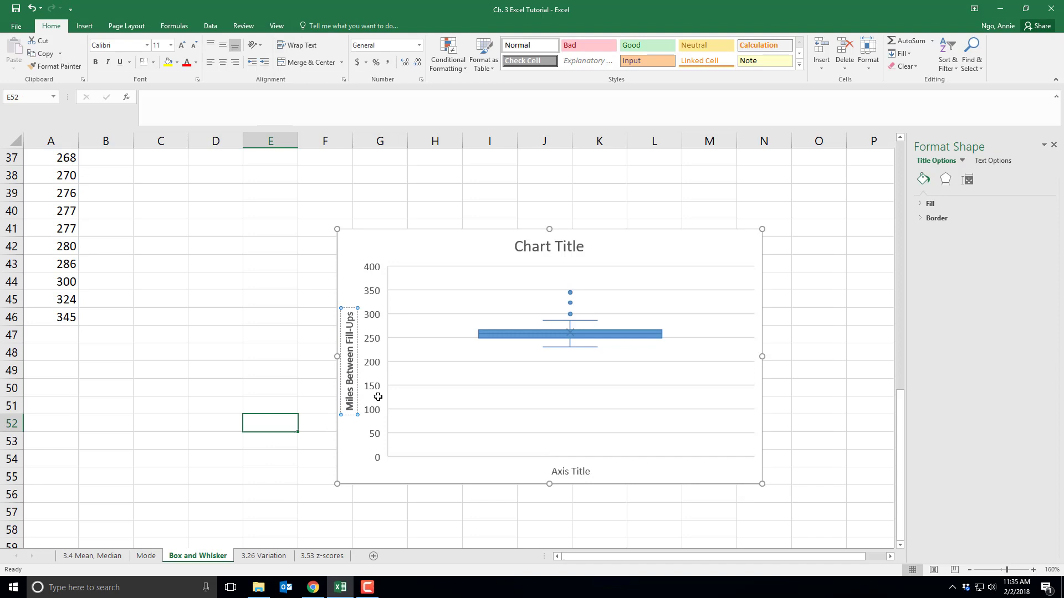
Set the minimum bound of the chart's vertical value axis to 200
right_click(377, 363)
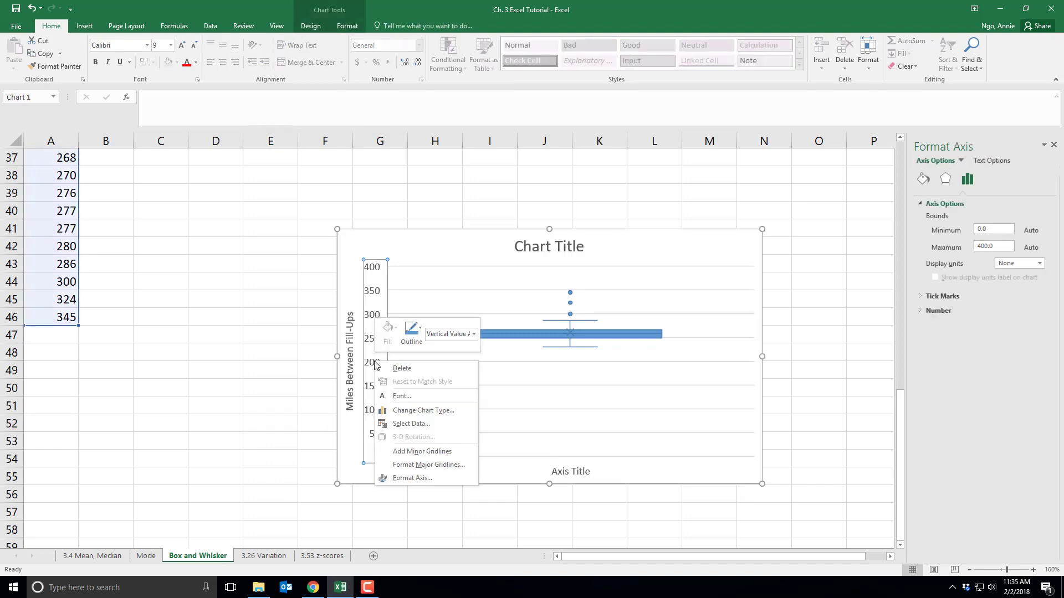
click(413, 477)
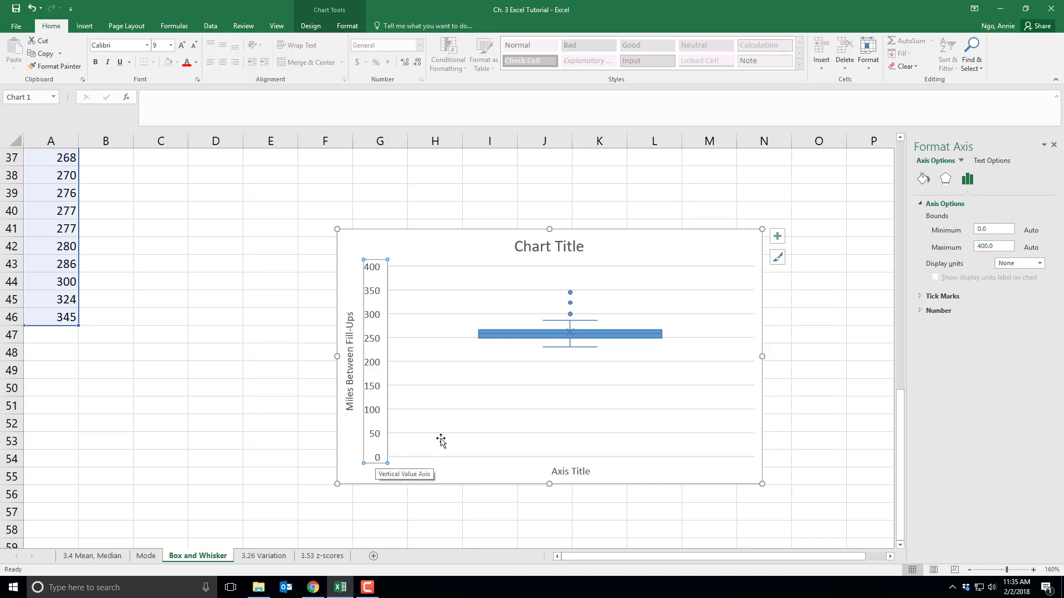
click(977, 231)
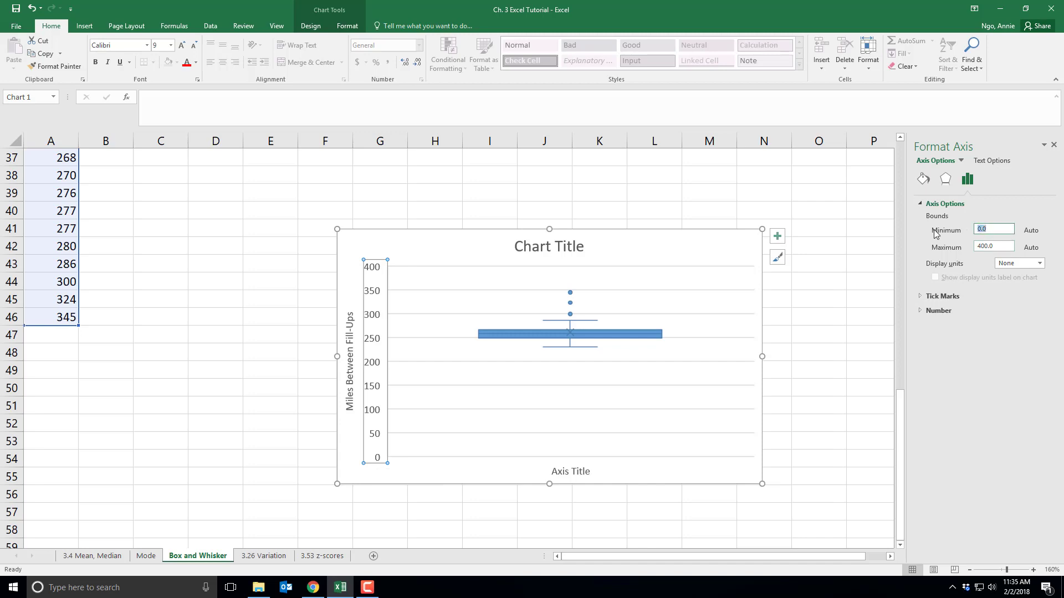
text(200)
key(Return)
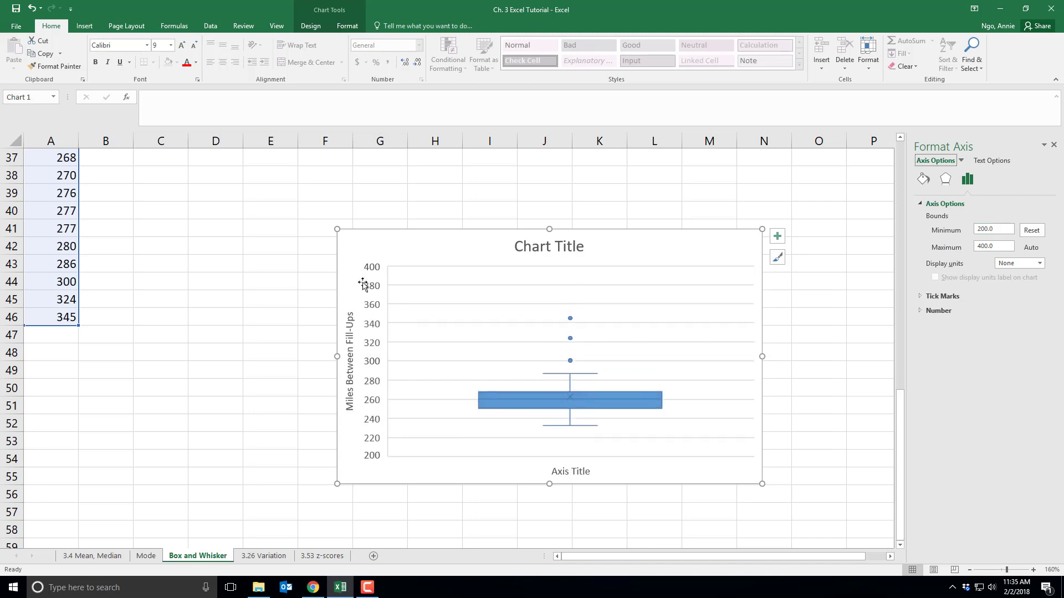
Set the maximum bound of the chart's vertical value axis to 360
click(990, 246)
key(BackSpace)
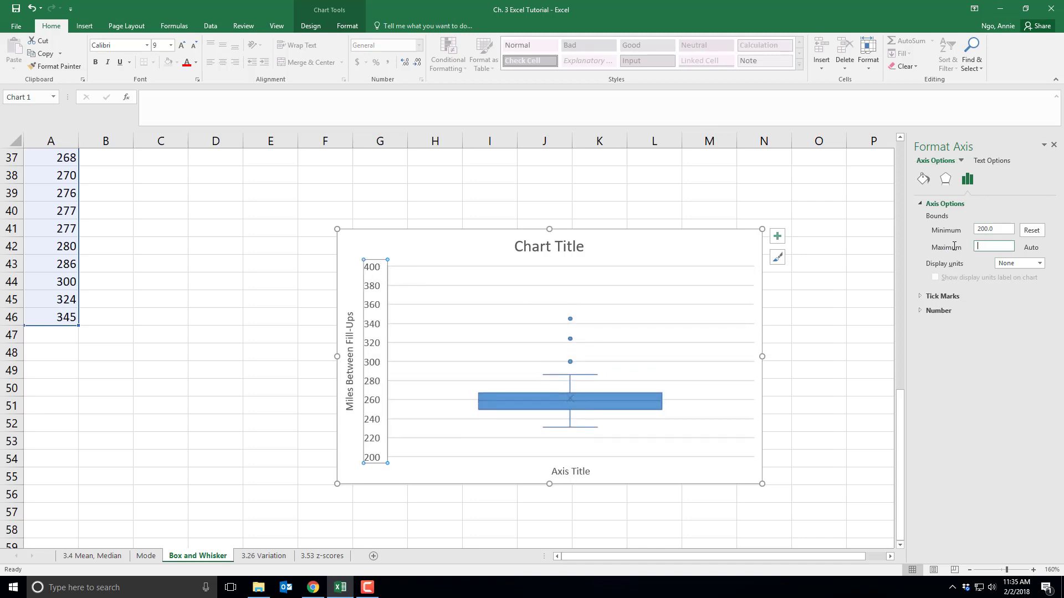
text(360)
key(Return)
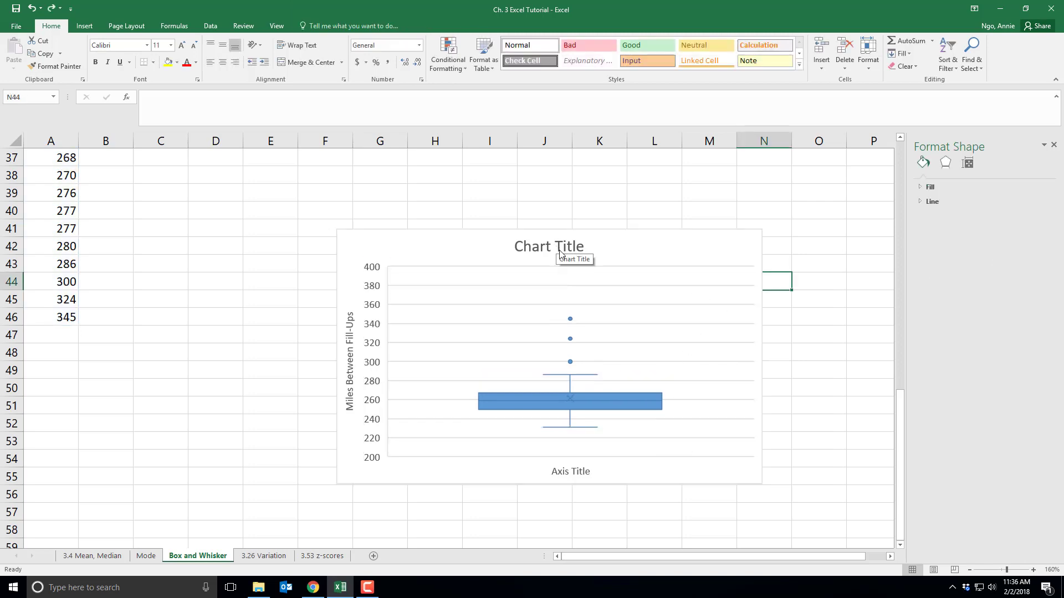
Change the chart title to "Miles Between Fill-Ups Box and Whisker Plot" and close the formatting pane
click(557, 248)
triple_click(566, 247)
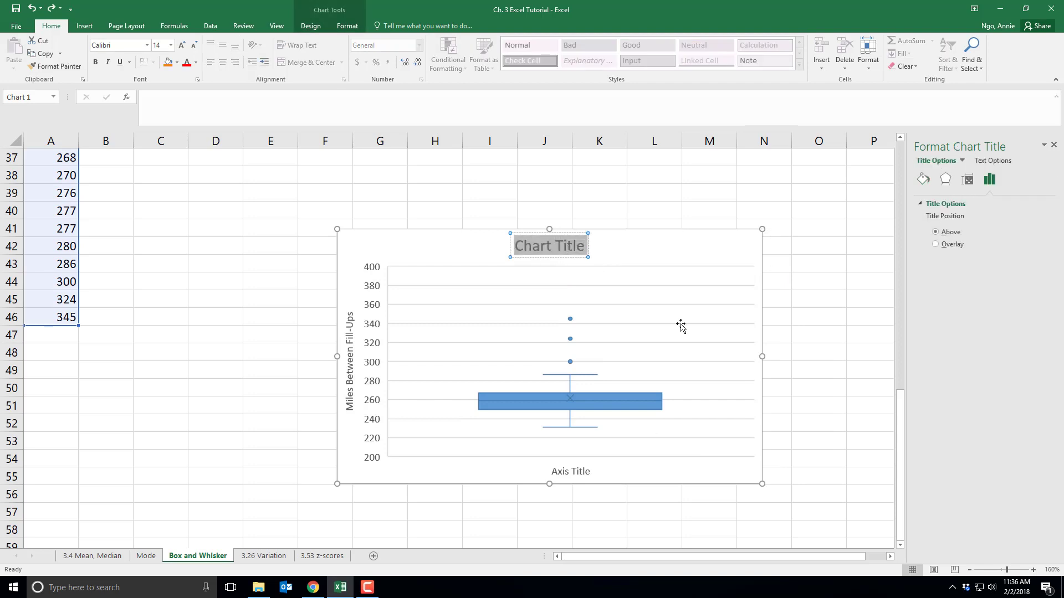
text(Miles B)
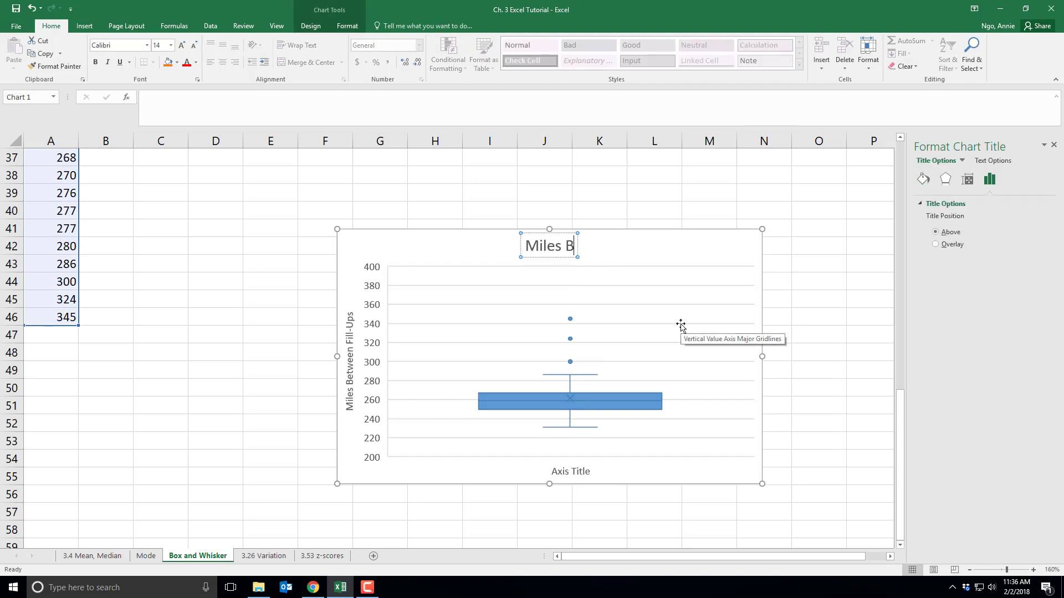
text(etween Fill-U)
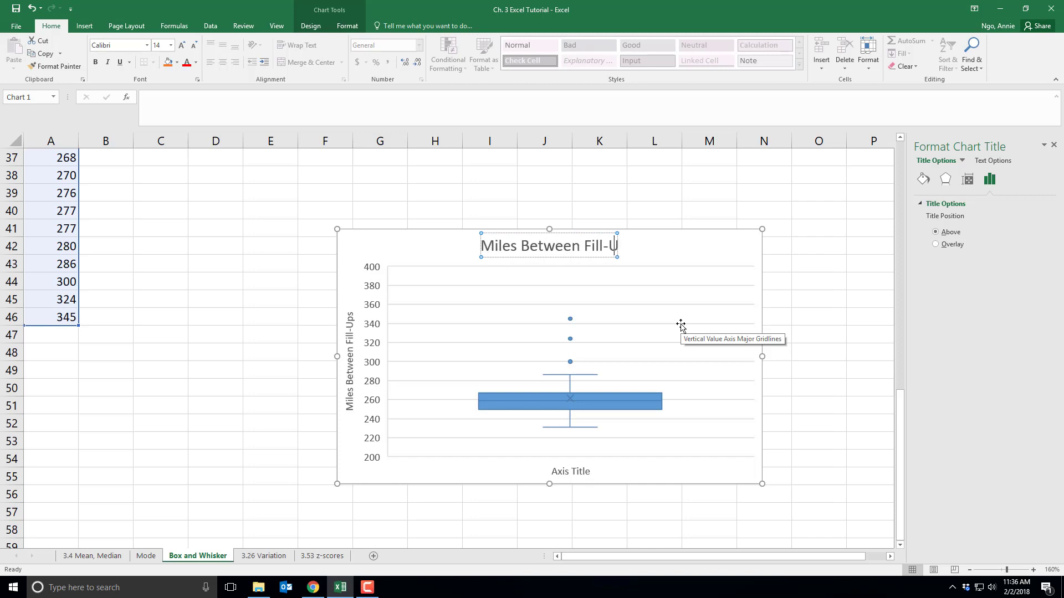
text(ps Box and)
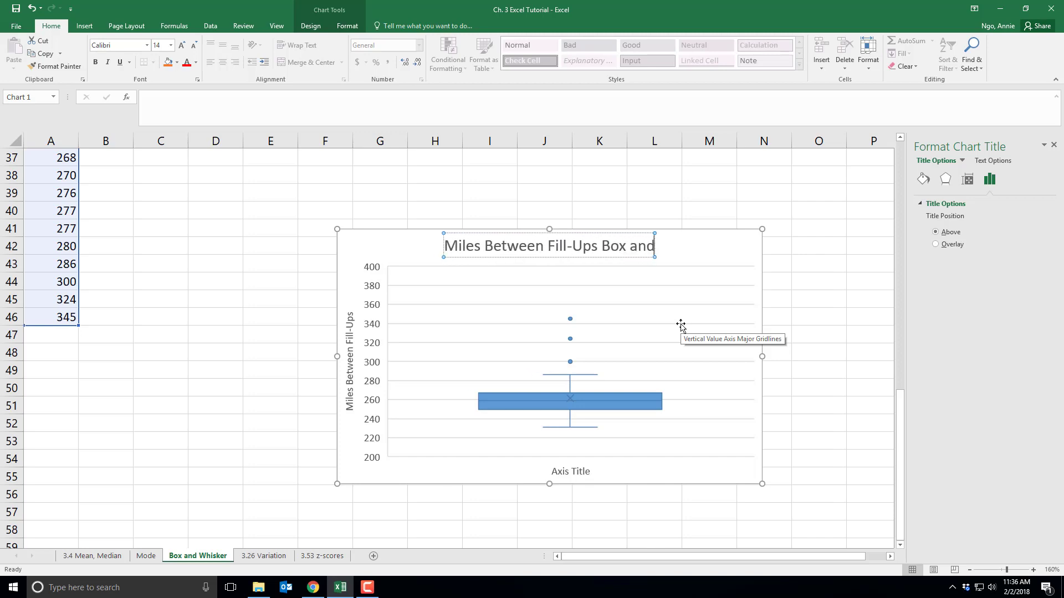
text( Whisker Plot)
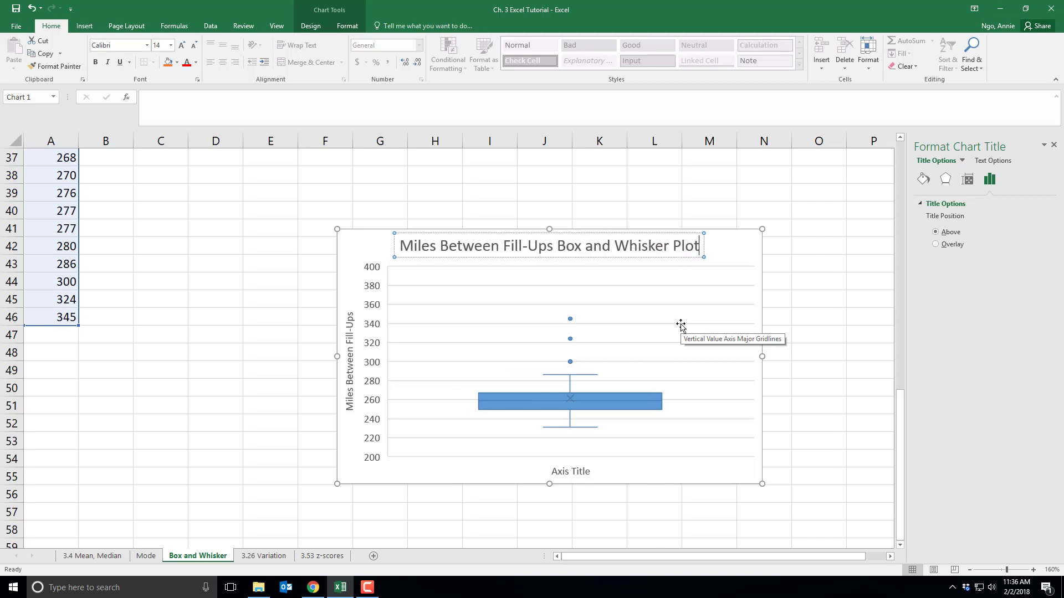
click(807, 313)
click(1053, 145)
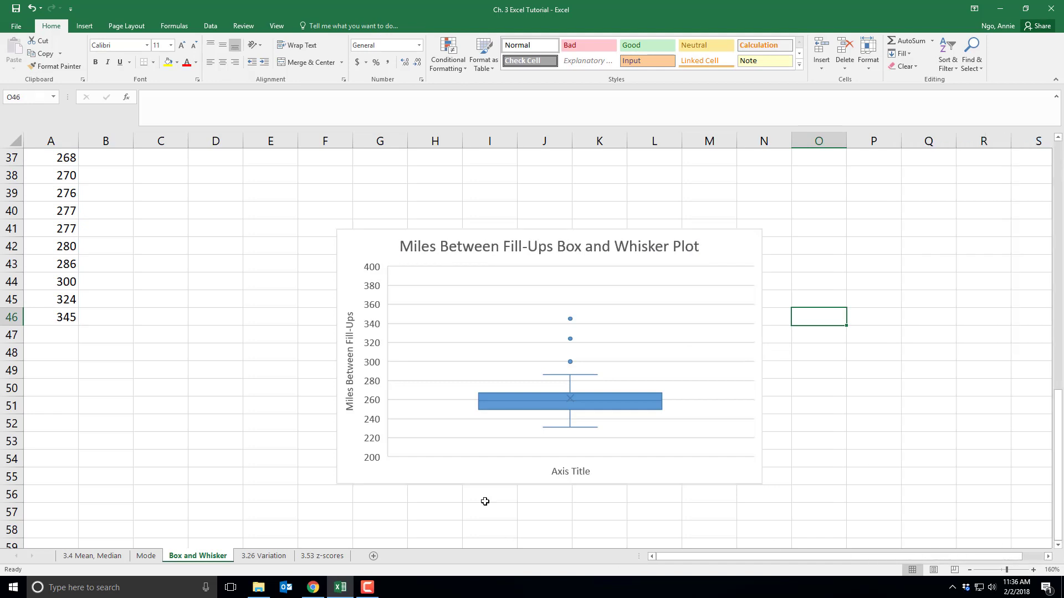
Switch to the 3.26 Variation worksheet and review the Business Execs data and the population and sample variance and standard deviation functions
click(268, 558)
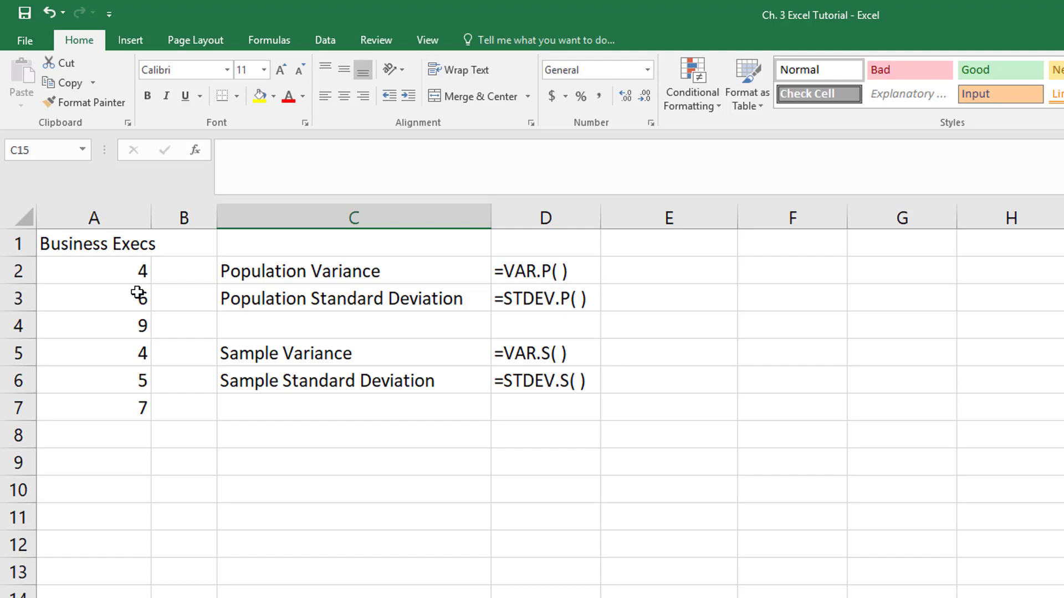
drag(446, 272, 518, 299)
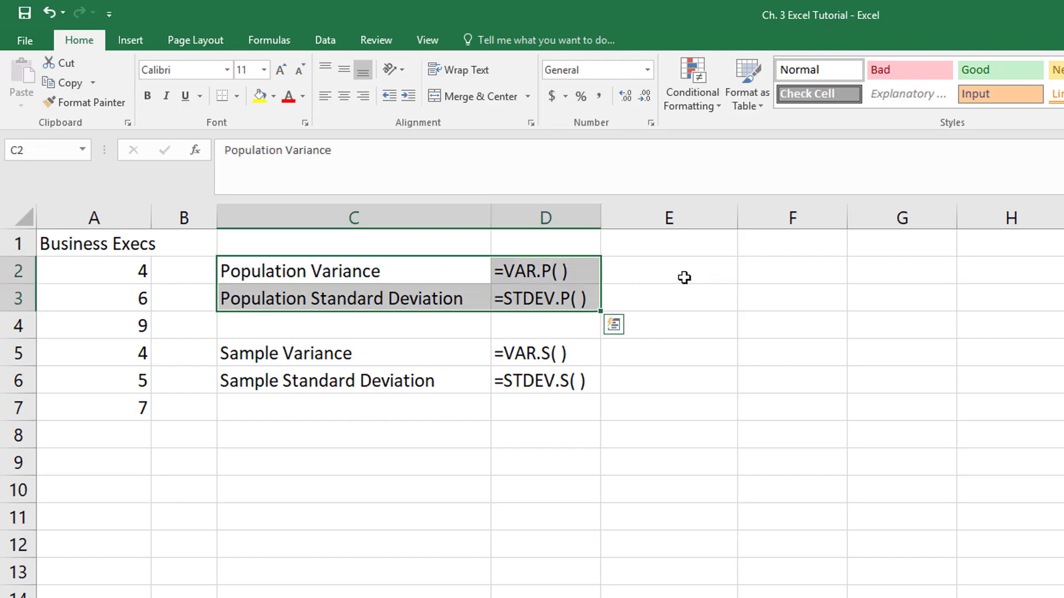
click(327, 451)
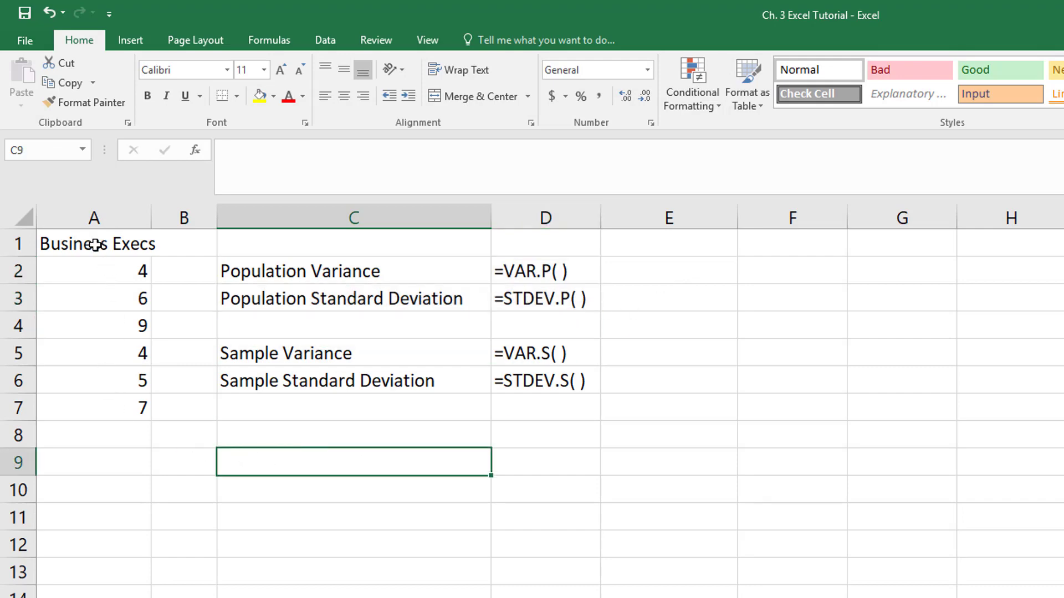
drag(95, 245, 95, 413)
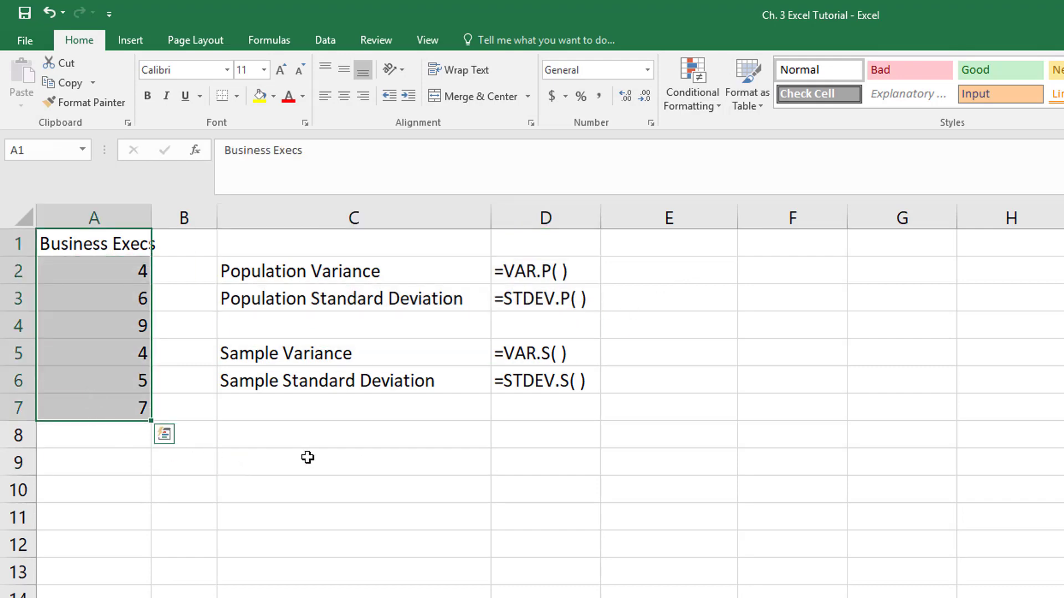
click(306, 458)
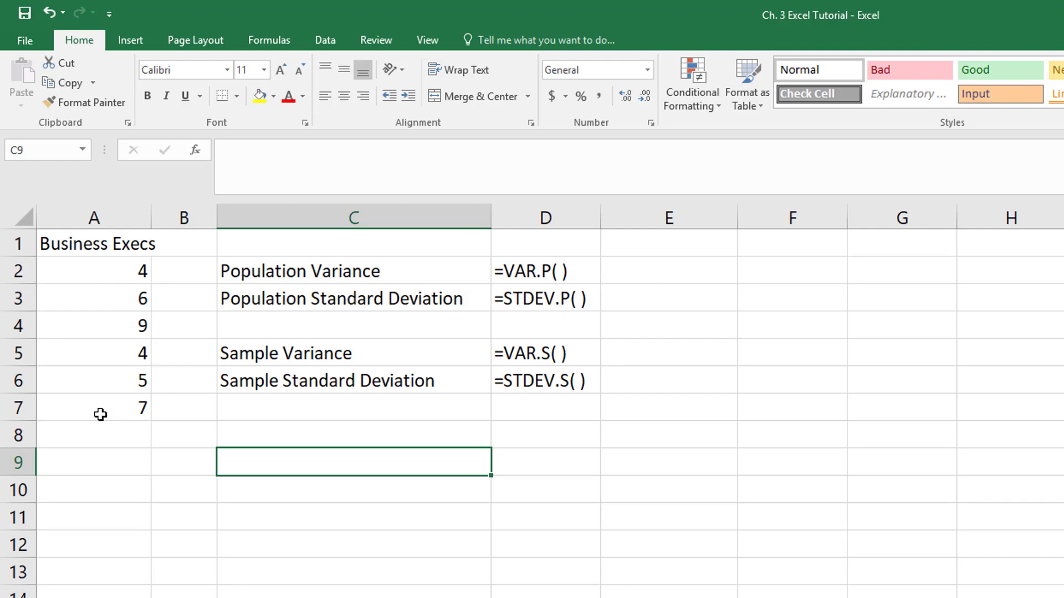
drag(354, 357, 537, 379)
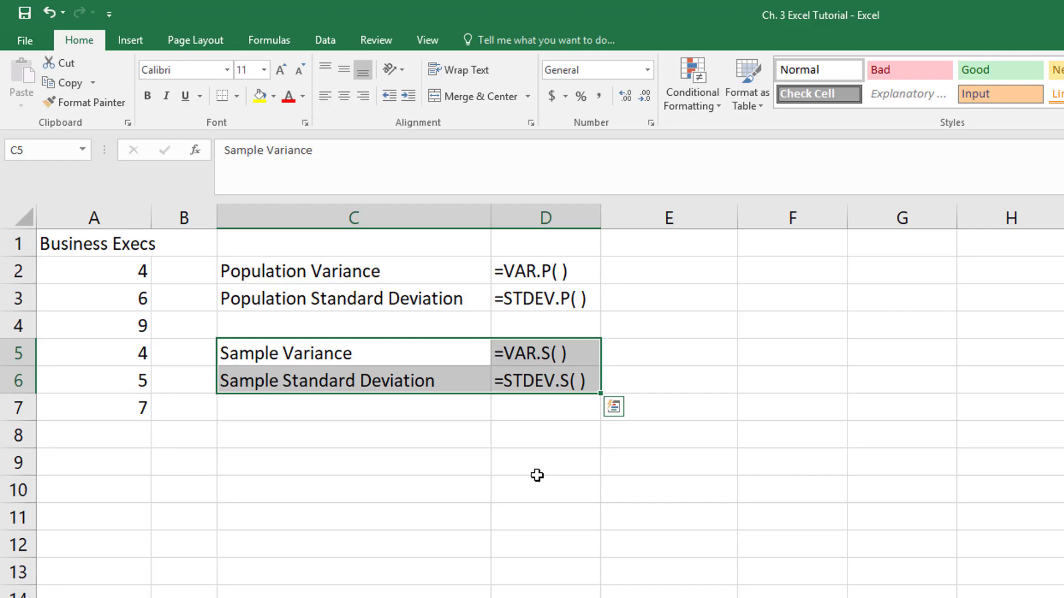
click(536, 474)
Calculate the population variance of the Business Execs data in cell E2 with =VAR.P(A2:A7)
click(655, 266)
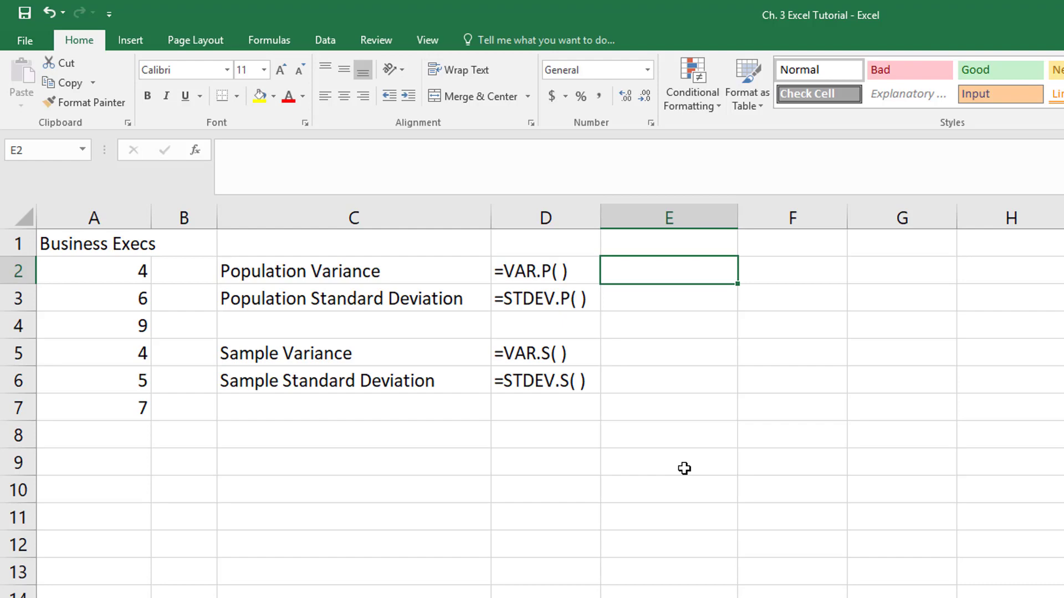
text(=V)
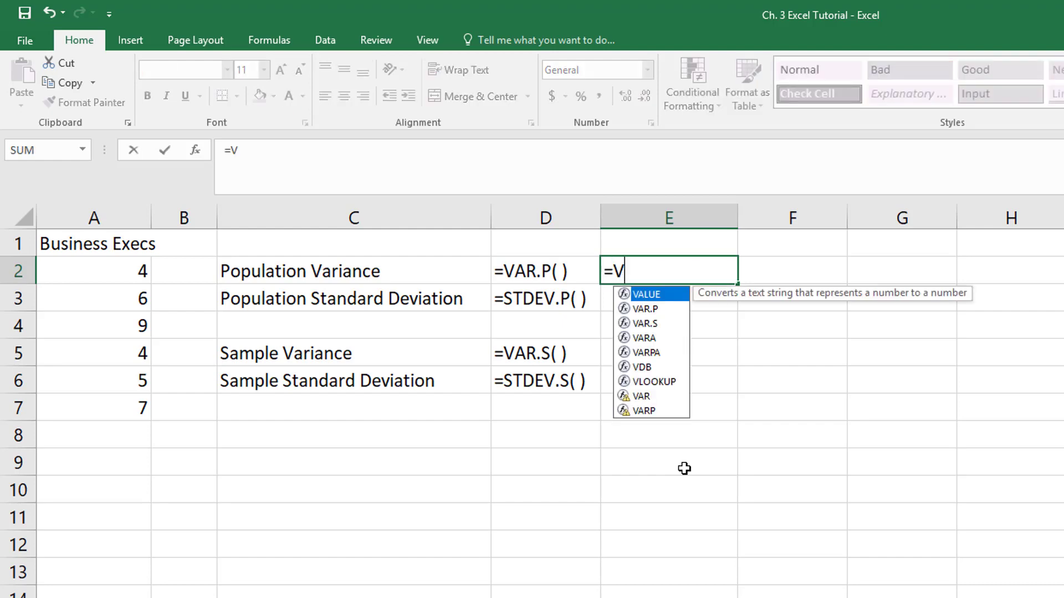
text(AR.P)
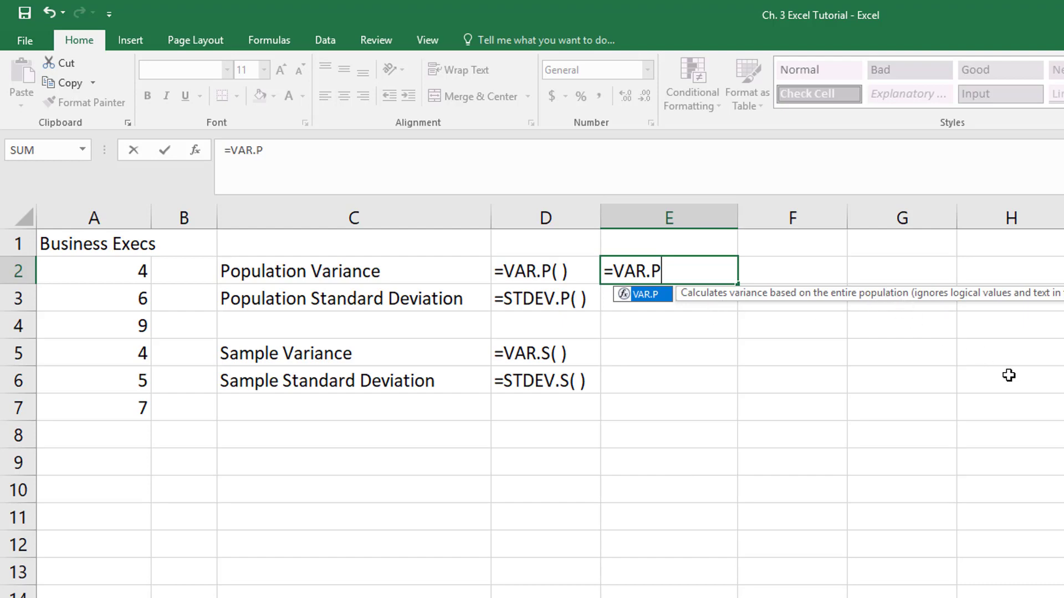
text(()
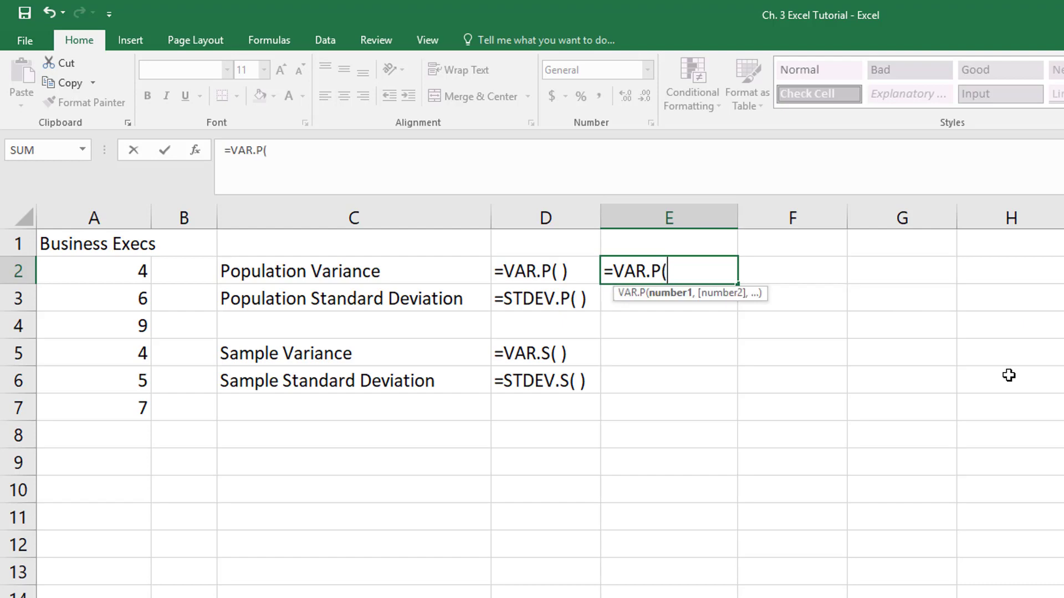
click(95, 275)
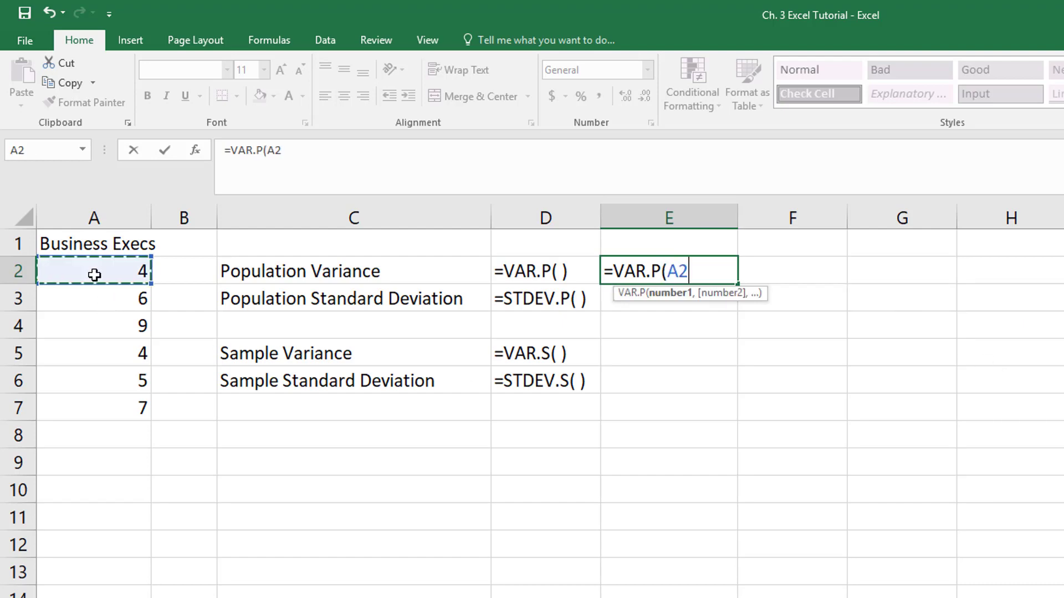
drag(95, 275, 102, 399)
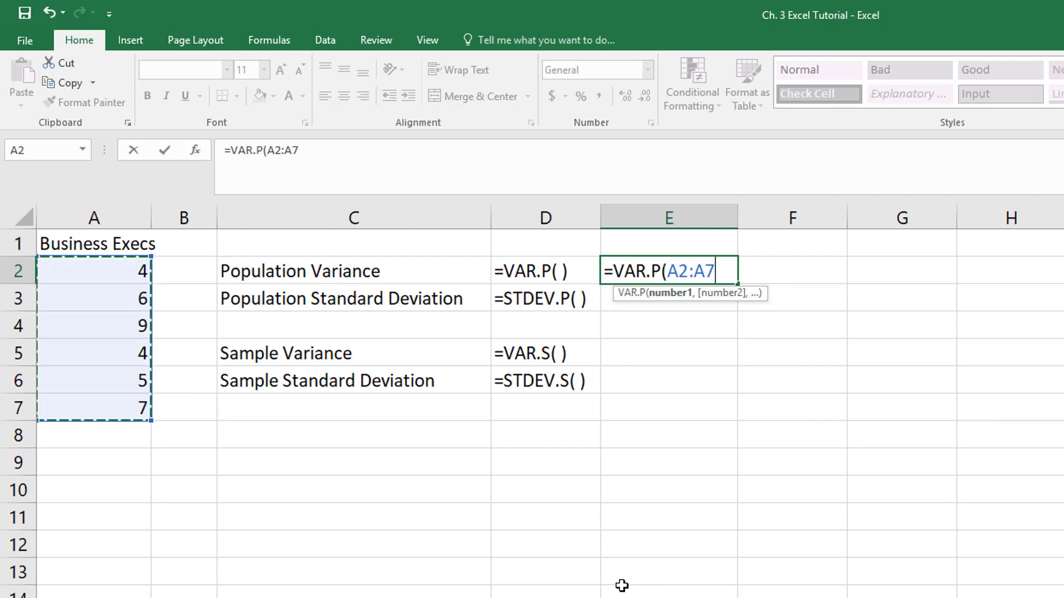
text())
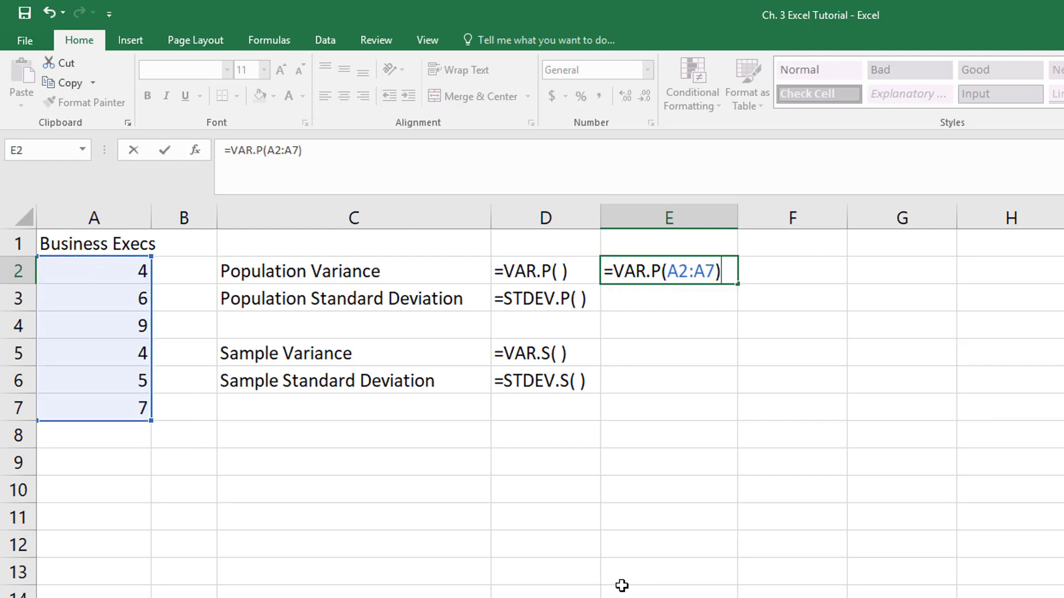
key(Return)
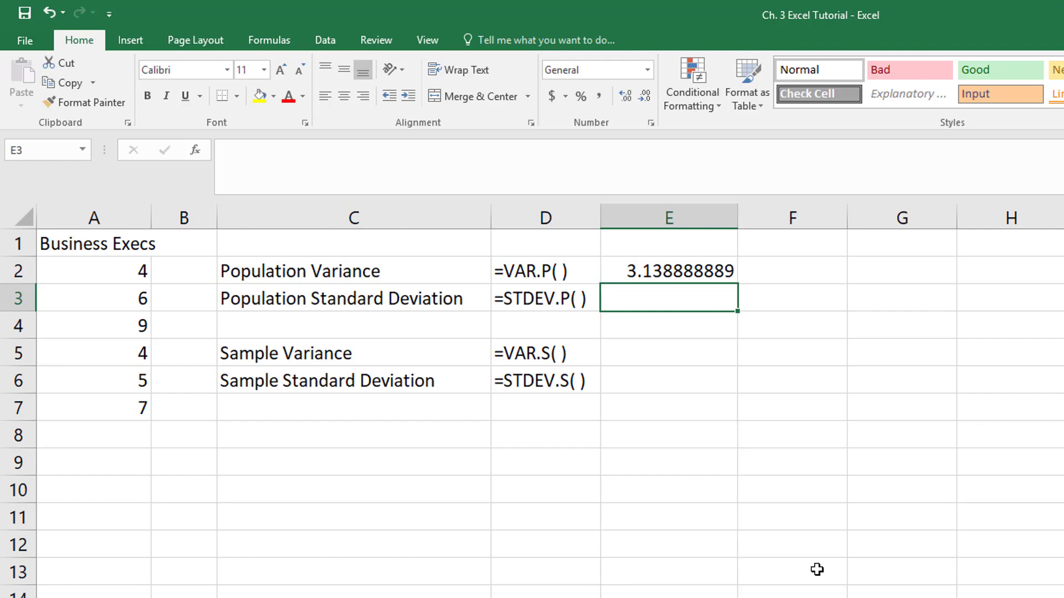
text(=)
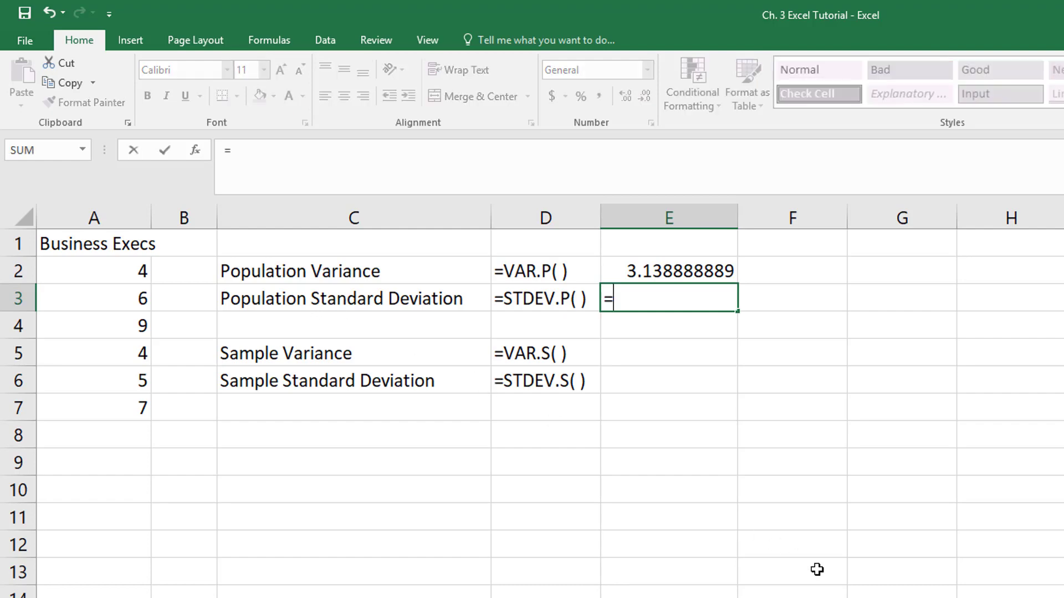
text(STD)
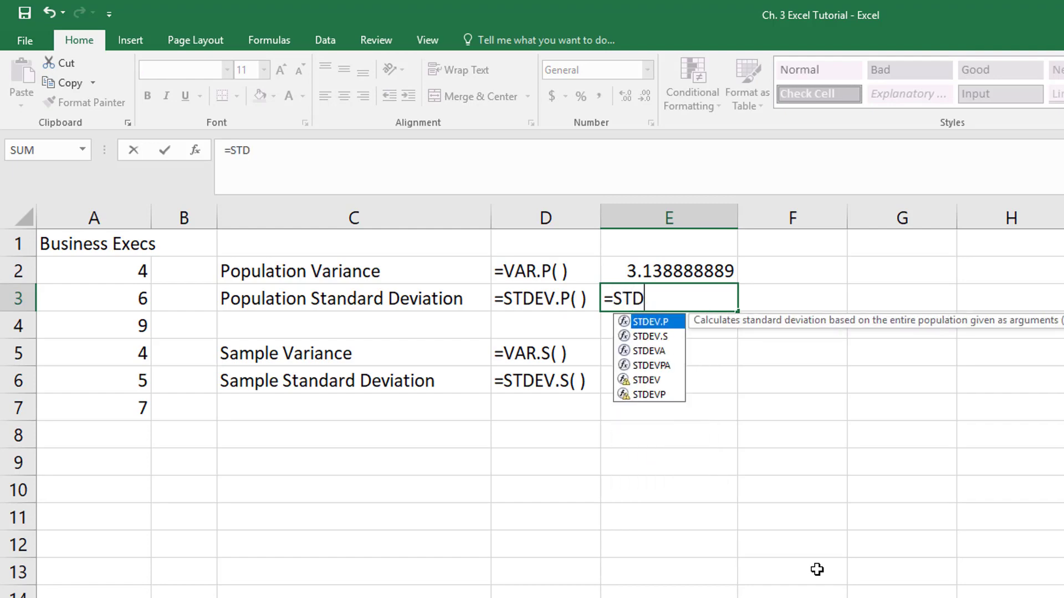
key(BackSpace)
key(BackSpace)
key(BackSpace)
key(BackSpace)
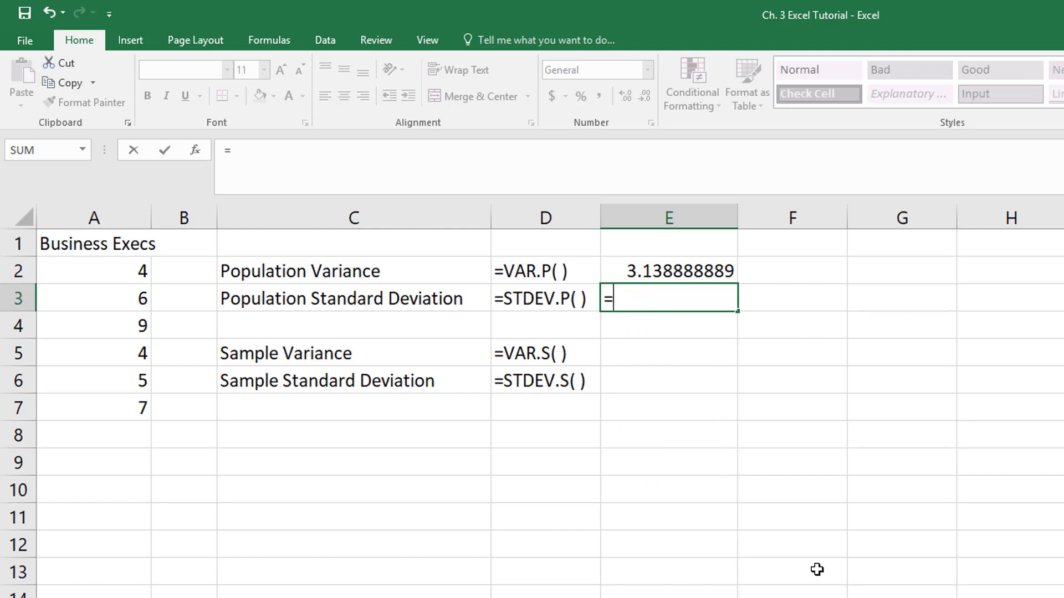
key(Return)
Calculate the population standard deviation of the Business Execs data in cell E3 with =STDEV.P(A2:A7)
click(672, 300)
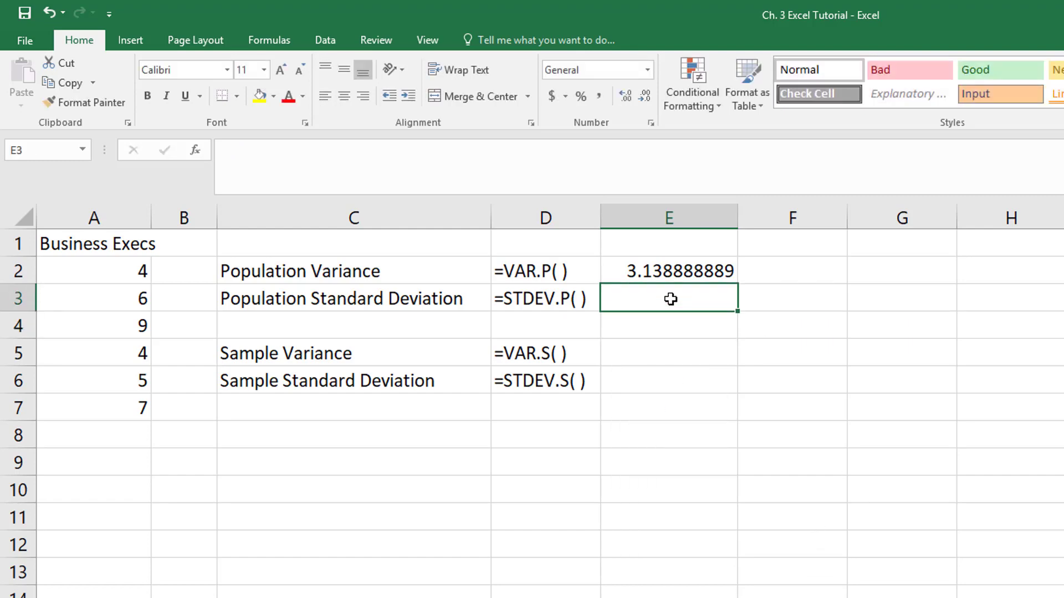
text(=)
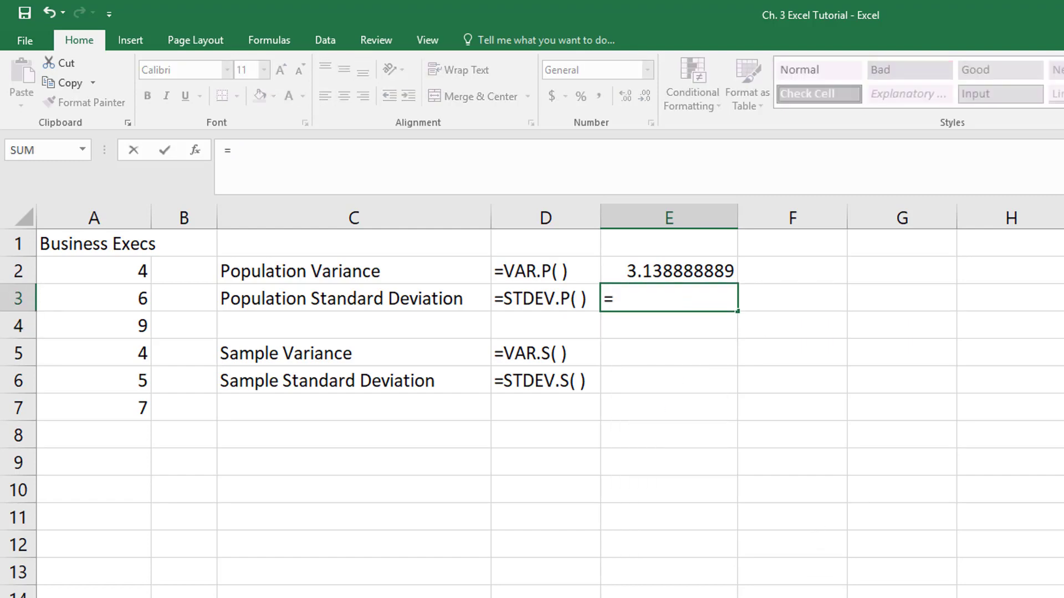
text(STDE)
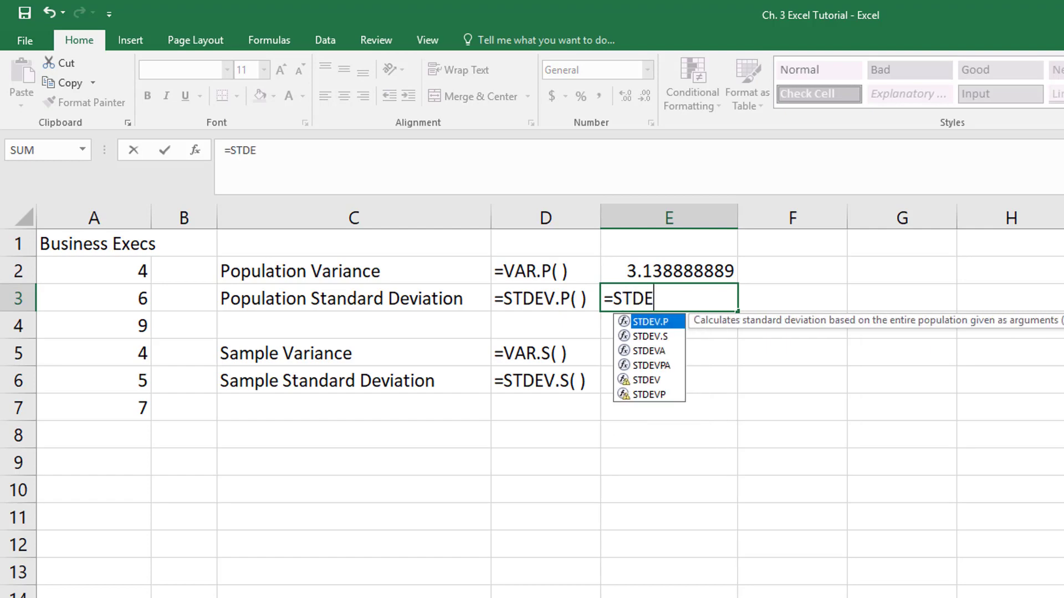
text(V.P)
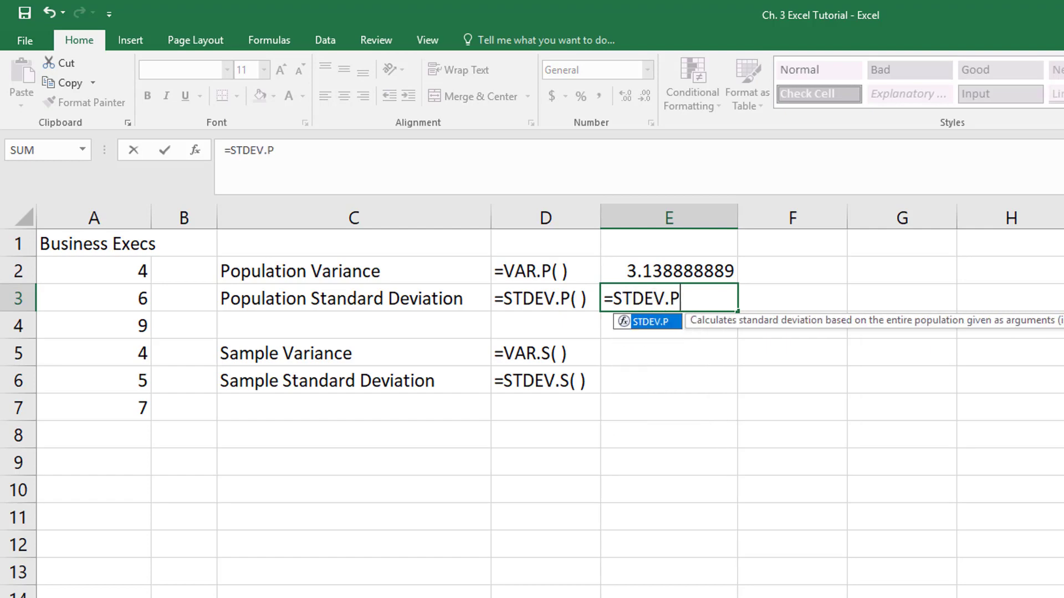
text(()
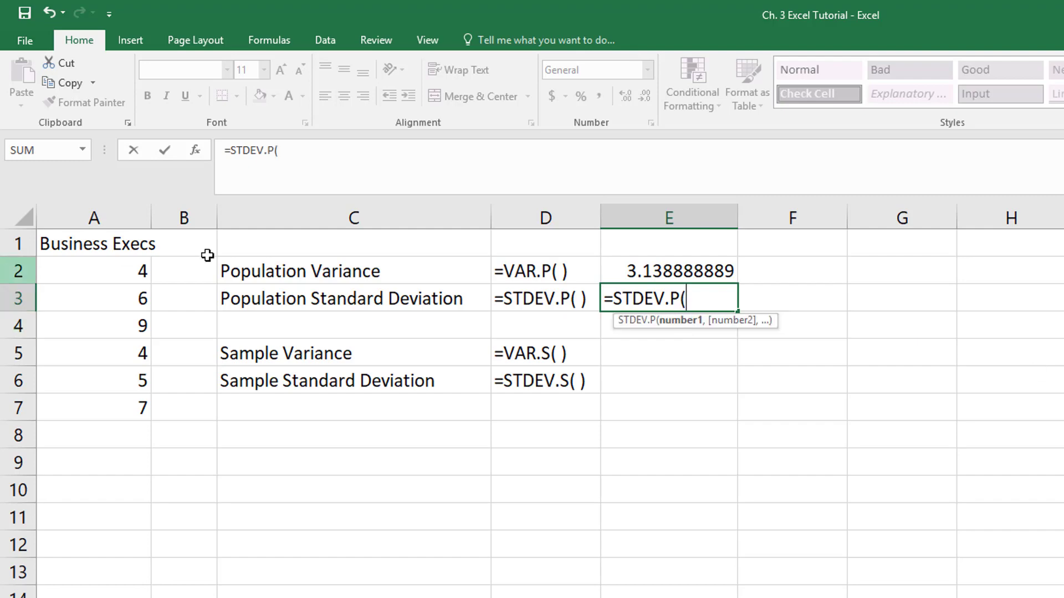
drag(122, 274, 102, 403)
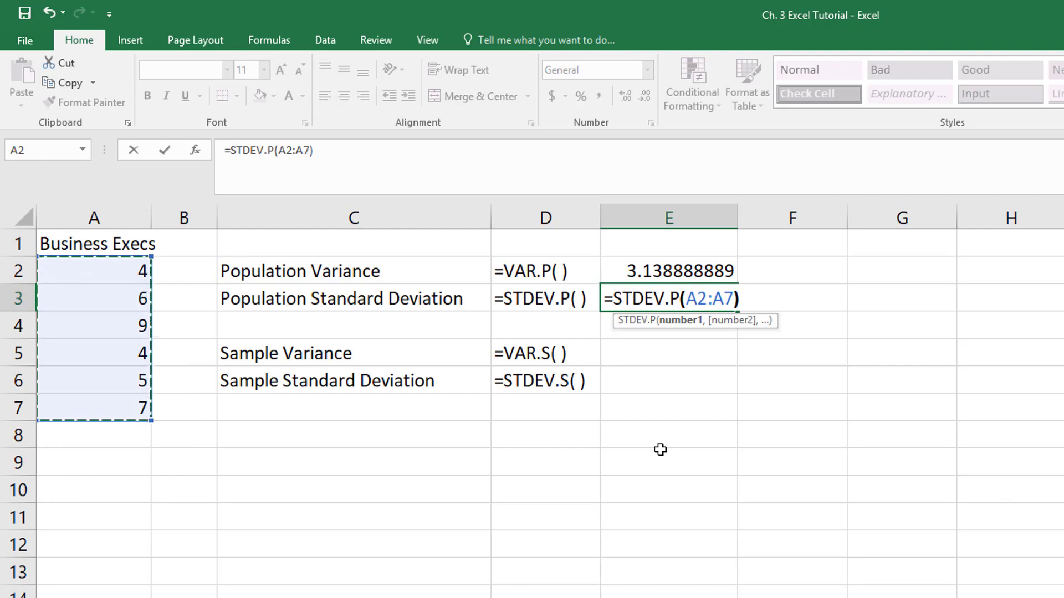
text())
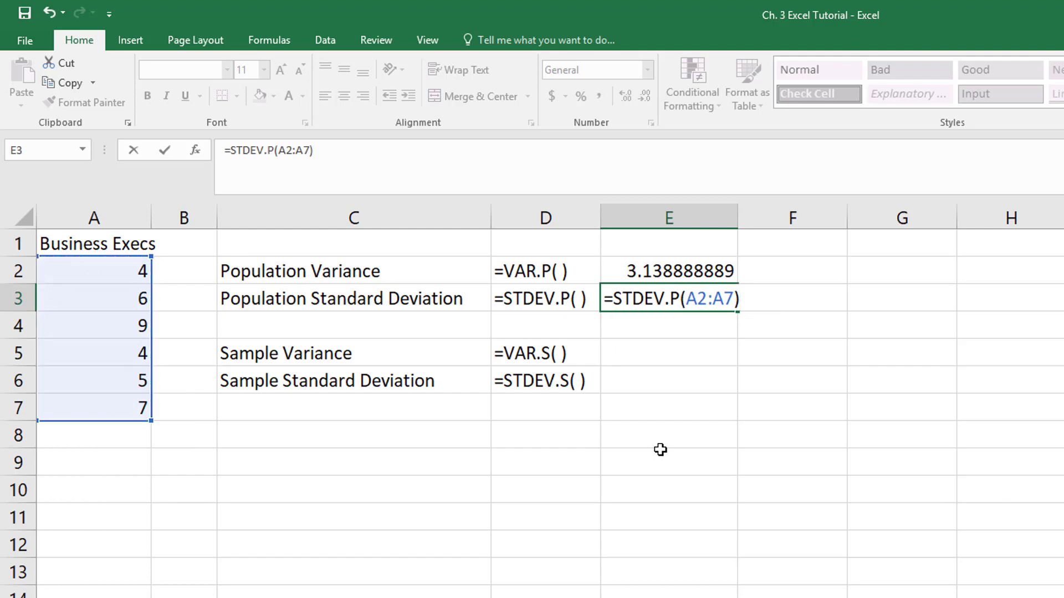
key(Return)
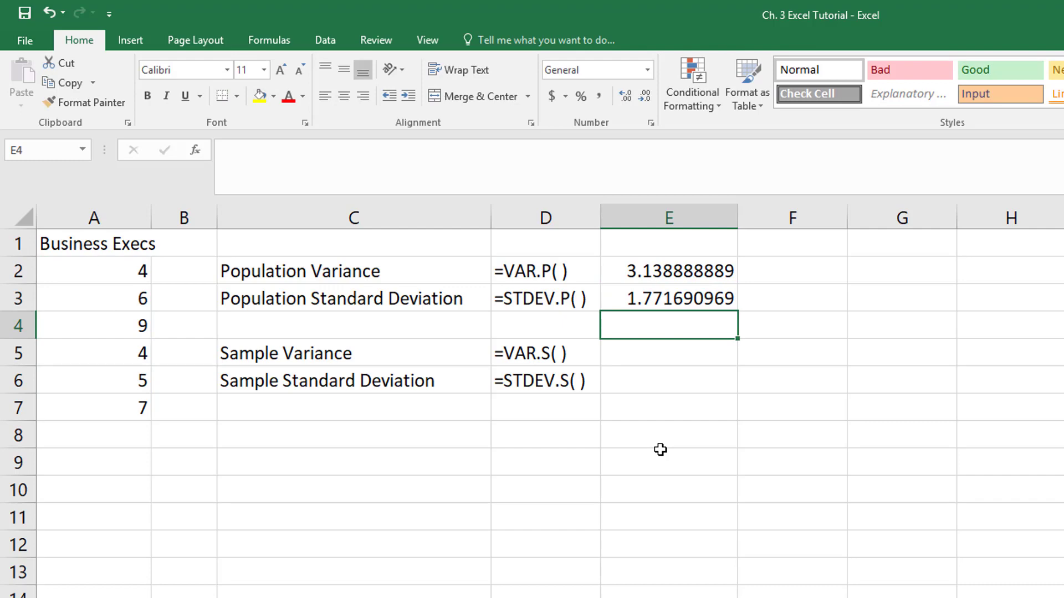
Calculate the sample variance of the Business Execs data in cell E5 with =VAR.S(A2:A7)
key(Return)
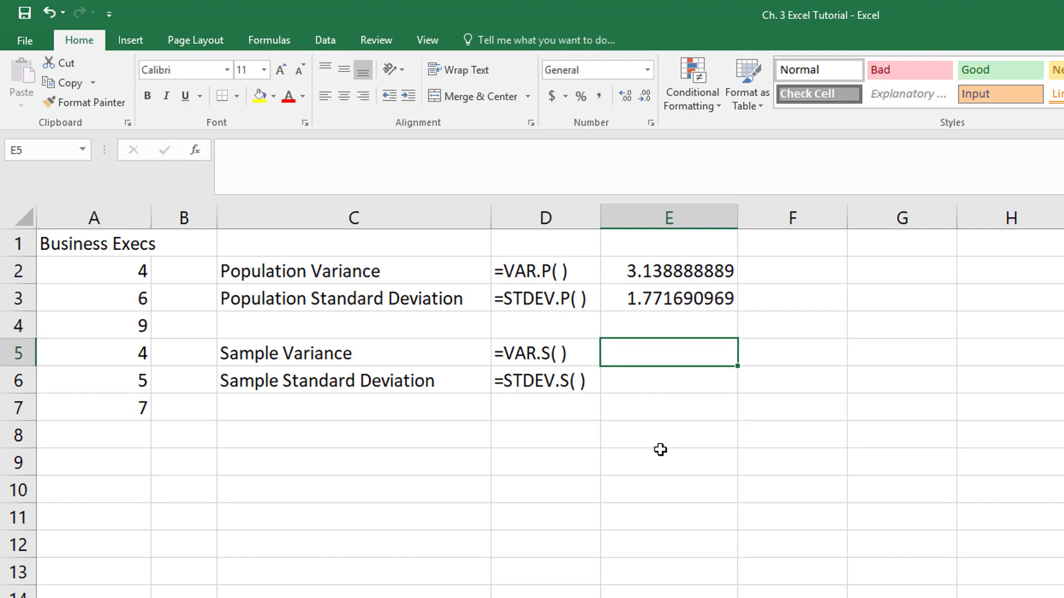
double_click(645, 357)
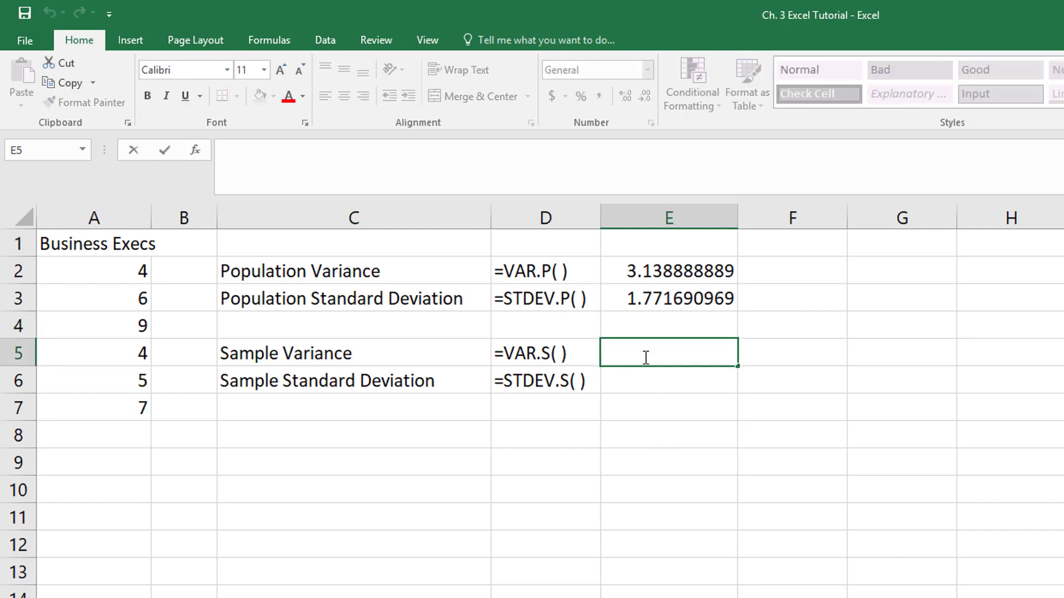
text(=V)
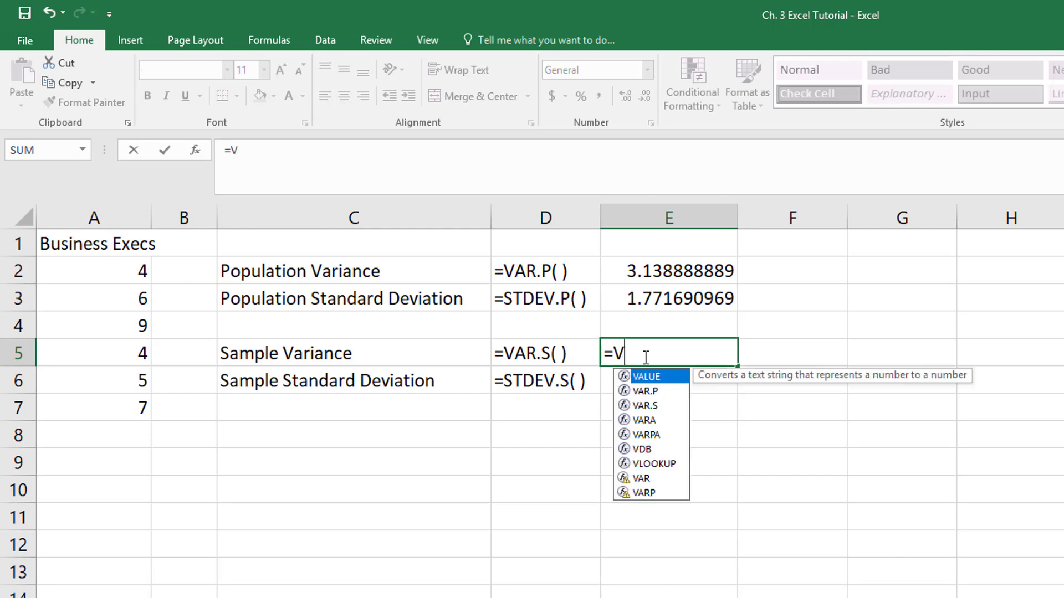
text(AR.S)
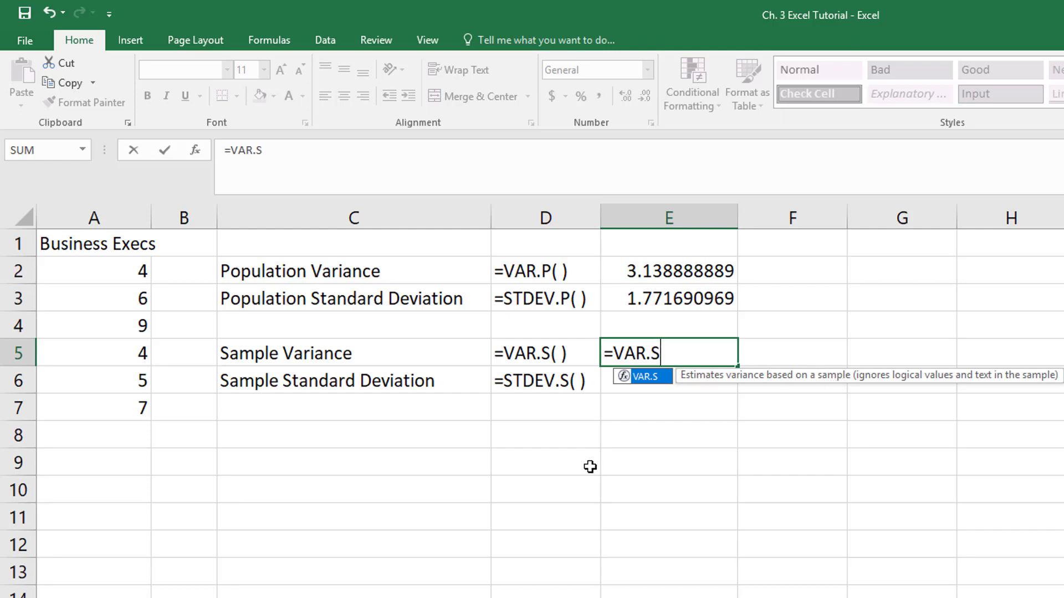
text(()
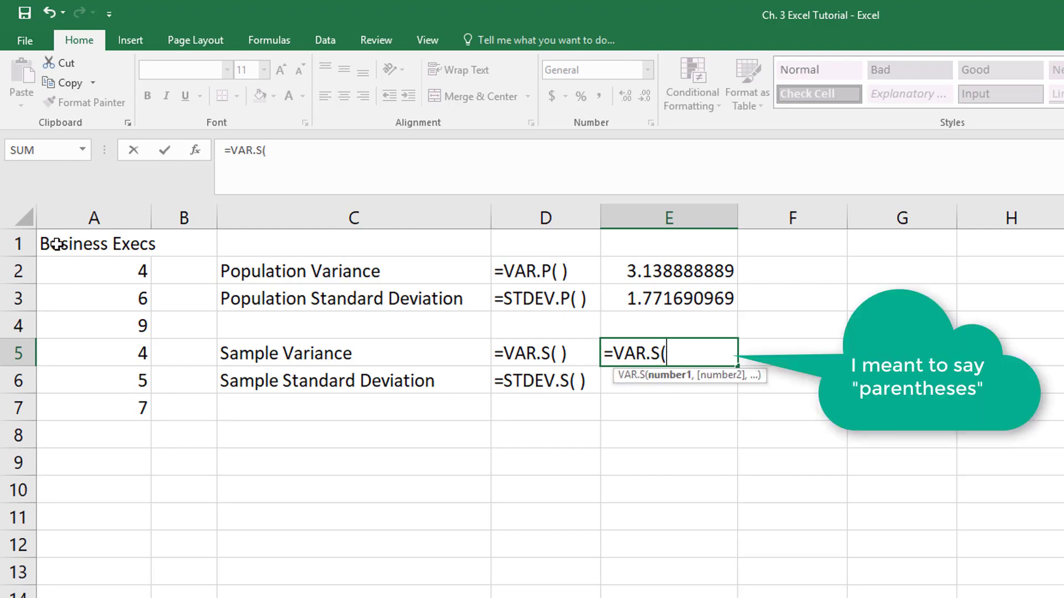
drag(90, 270, 89, 409)
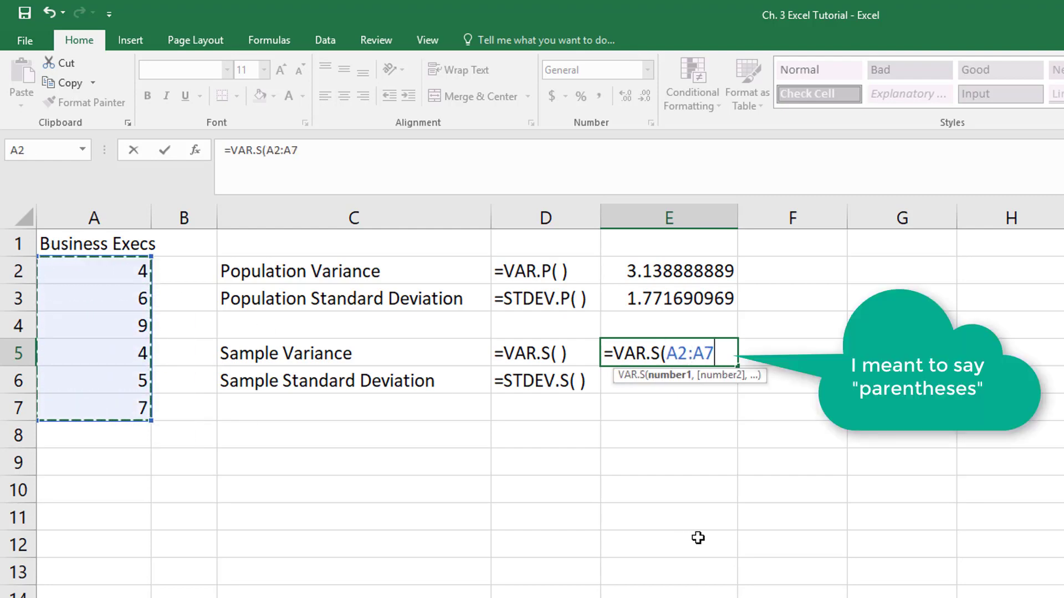
text())
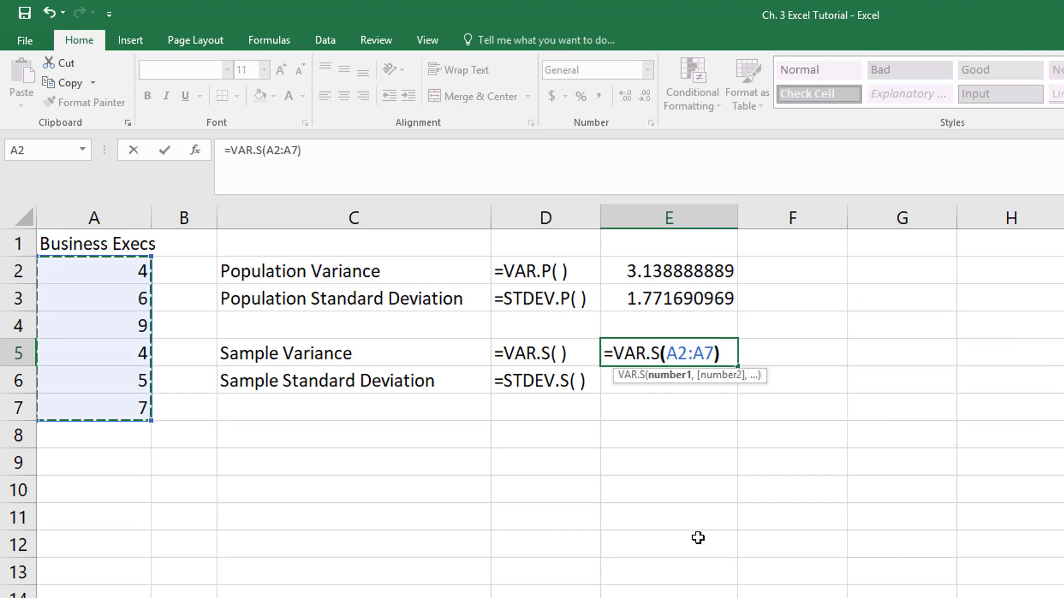
key(Return)
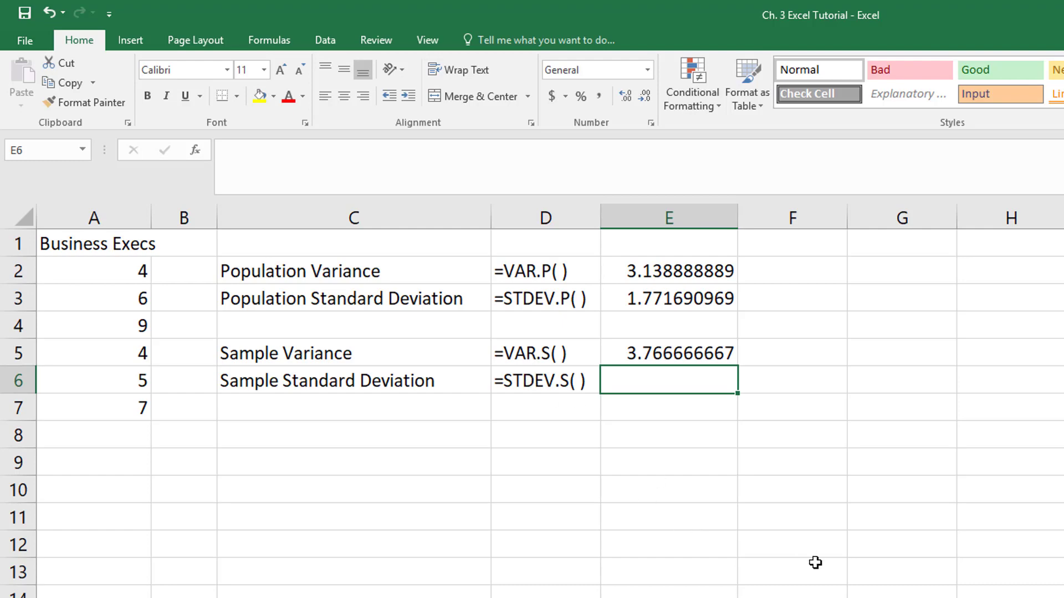
Calculate the sample standard deviation of the Business Execs data in cell E6 with =STDEV.S(A2:A7)
text(=)
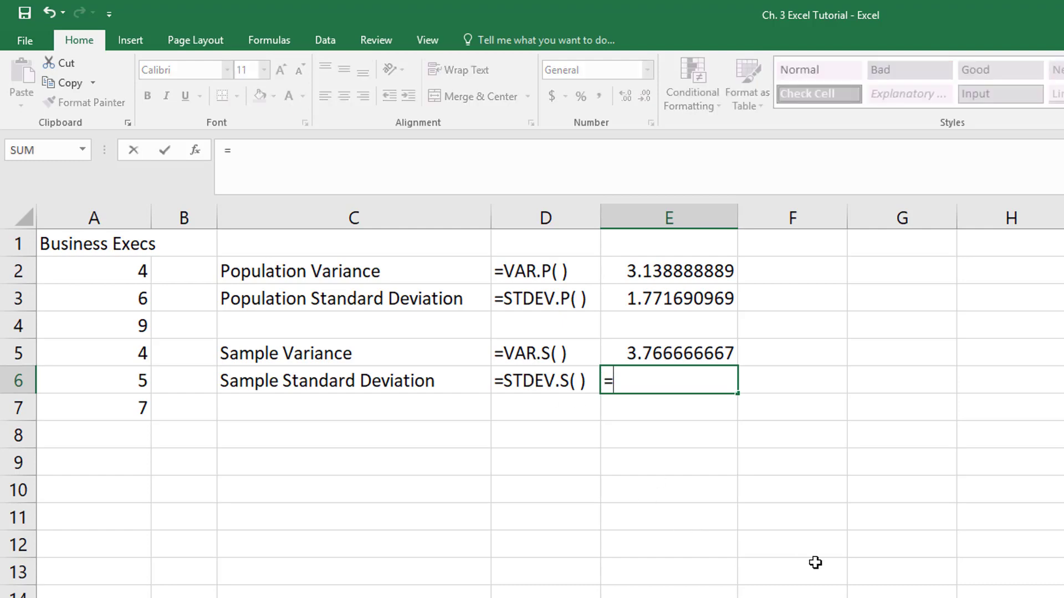
text(STDEV)
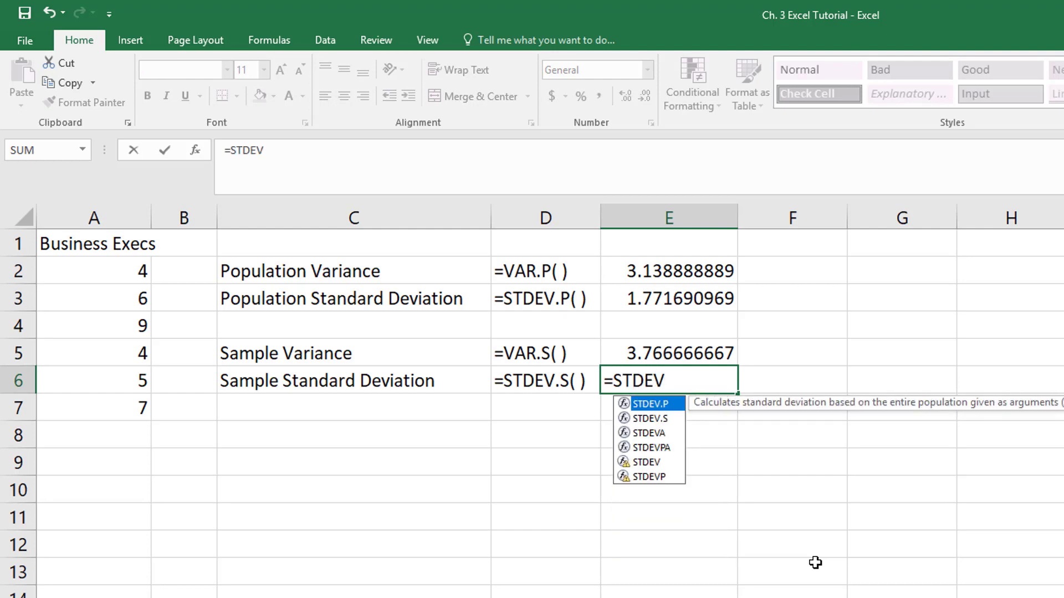
text(.S)
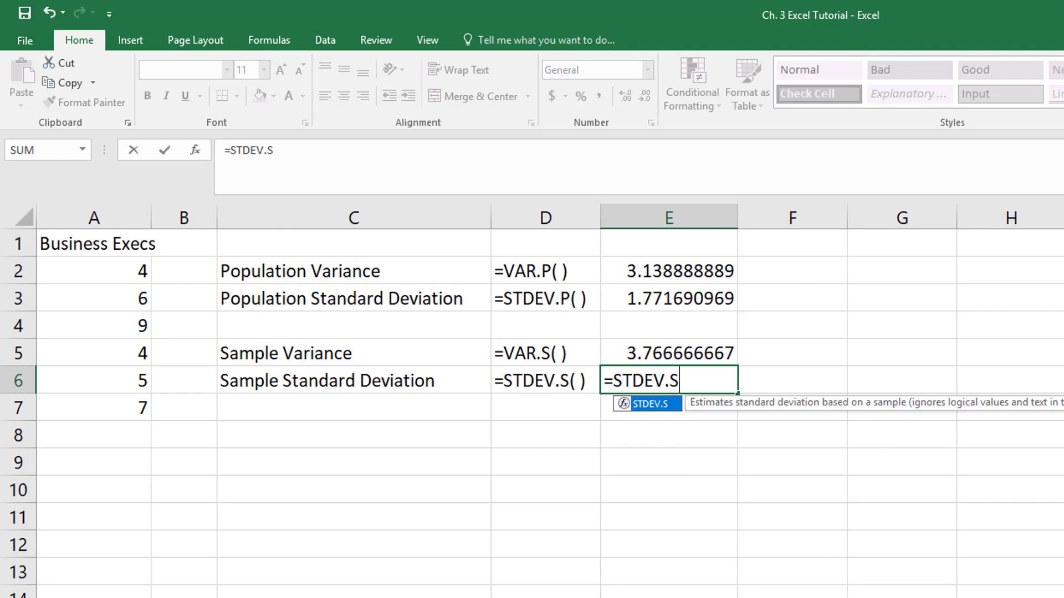
text(()
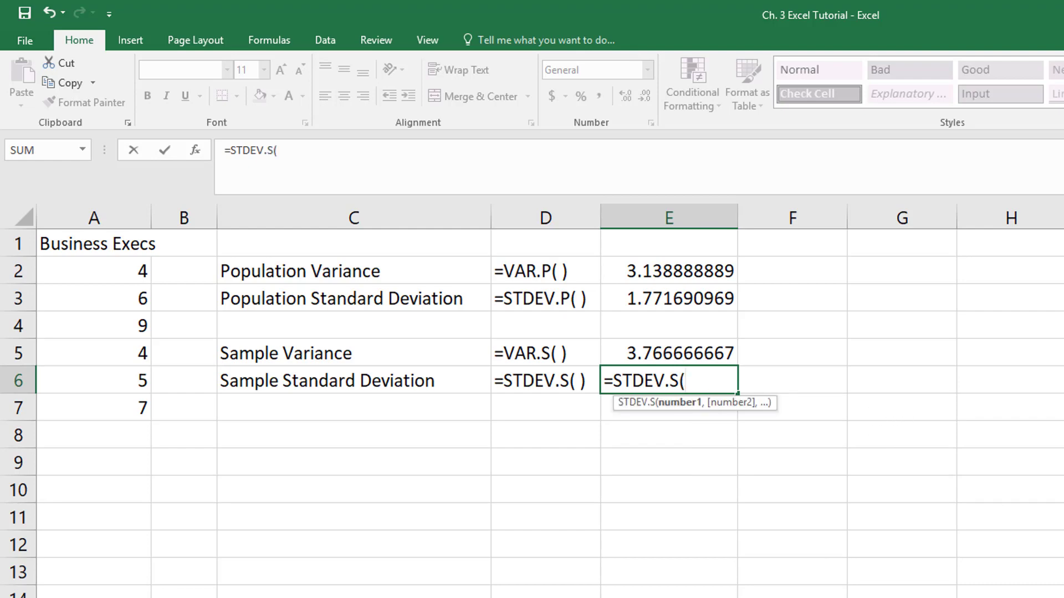
drag(148, 276, 147, 408)
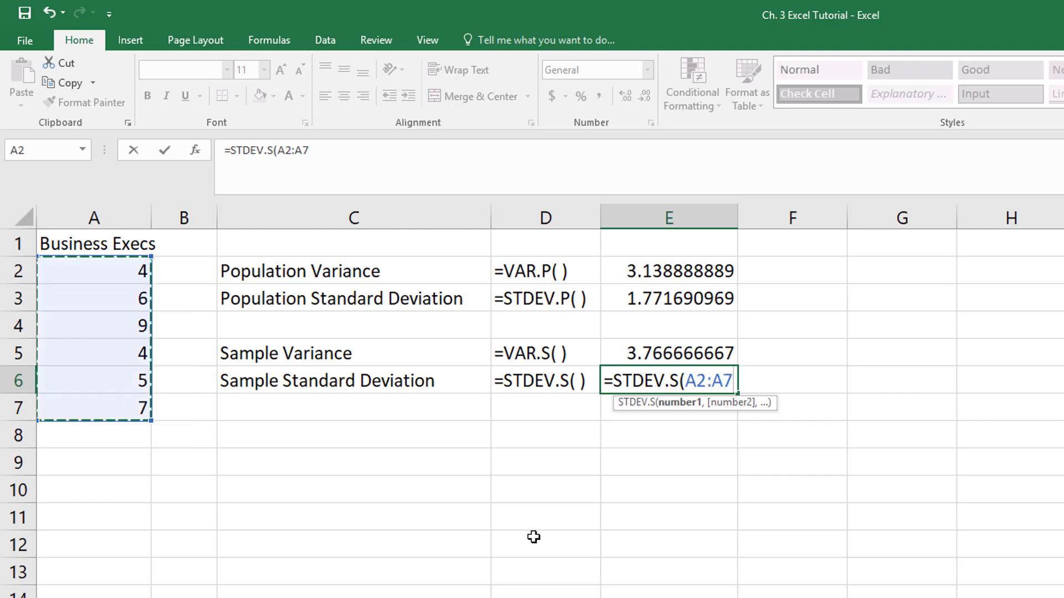
text())
key(Return)
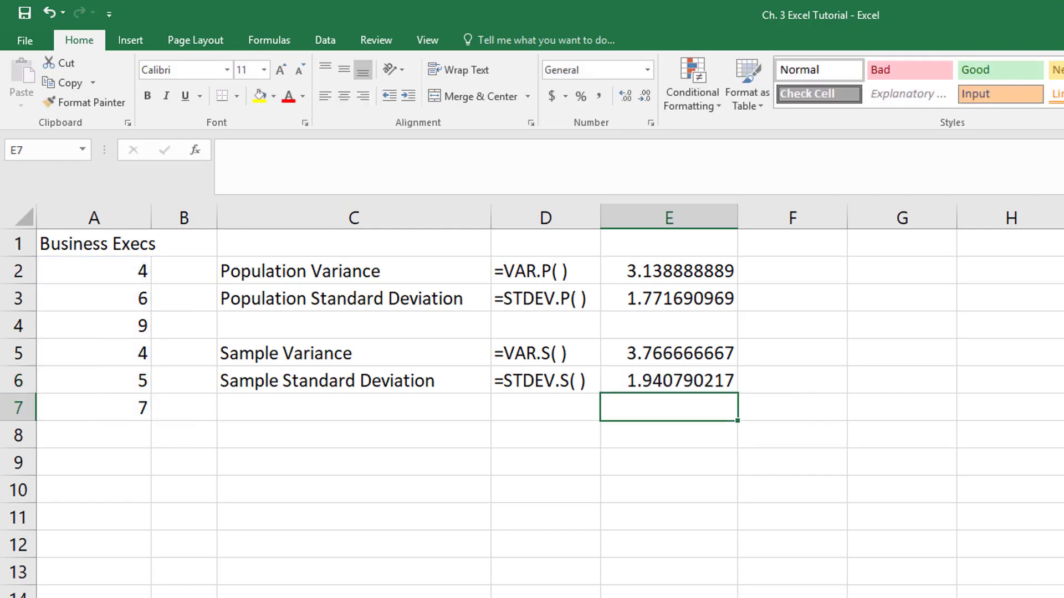
Format the variance and standard deviation results in E2:E6 to show four decimal places
drag(688, 269, 693, 378)
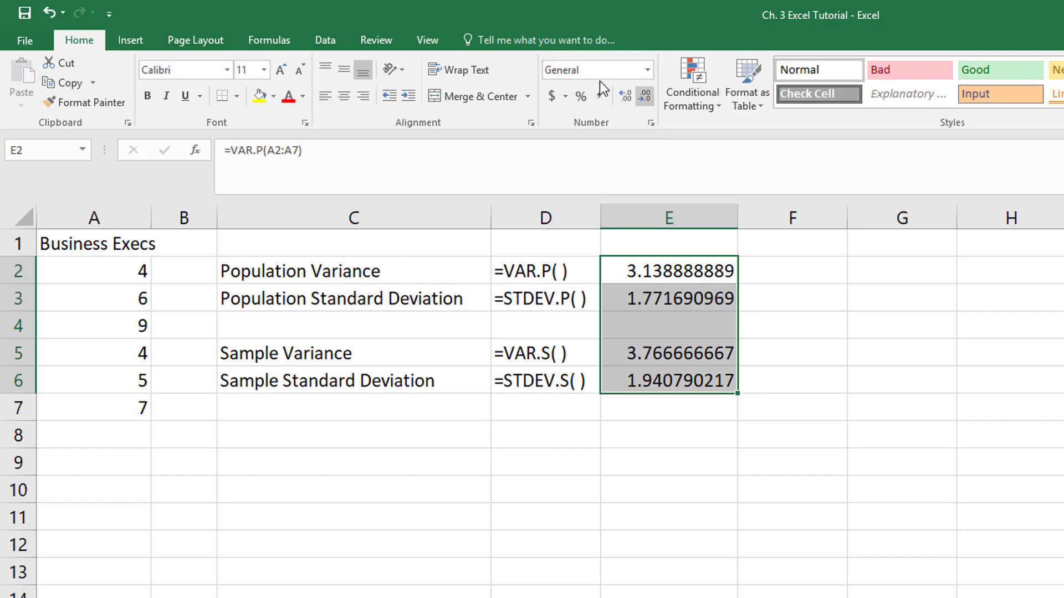
click(643, 99)
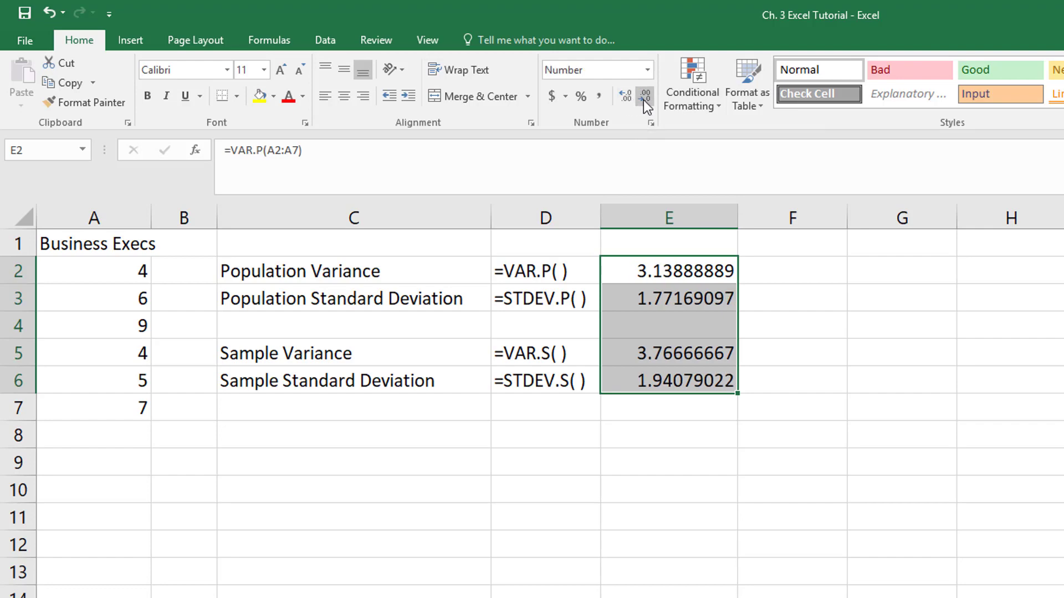
click(644, 100)
click(643, 100)
click(643, 99)
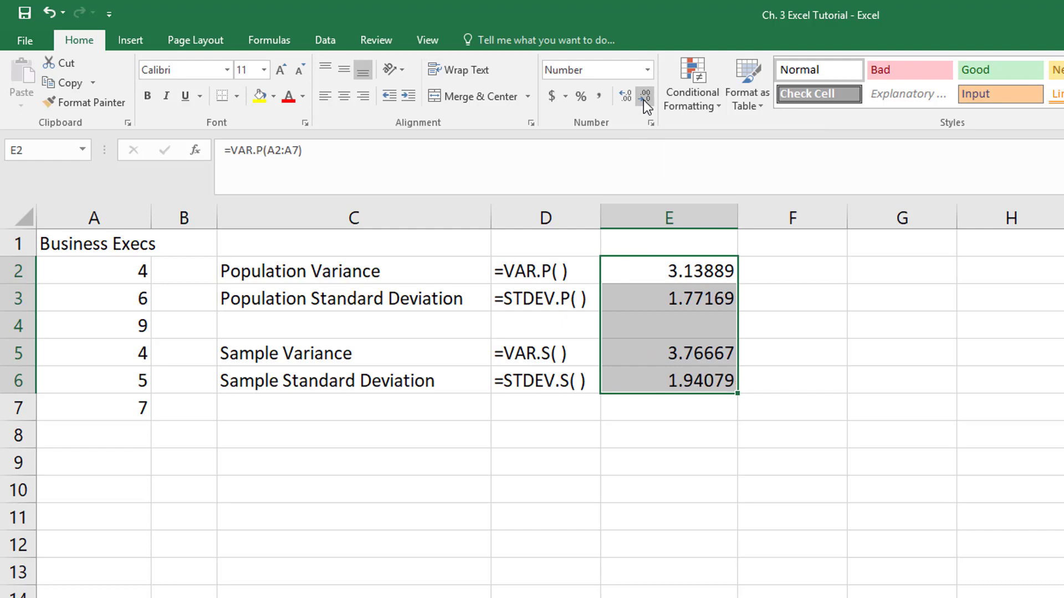
click(643, 99)
click(643, 100)
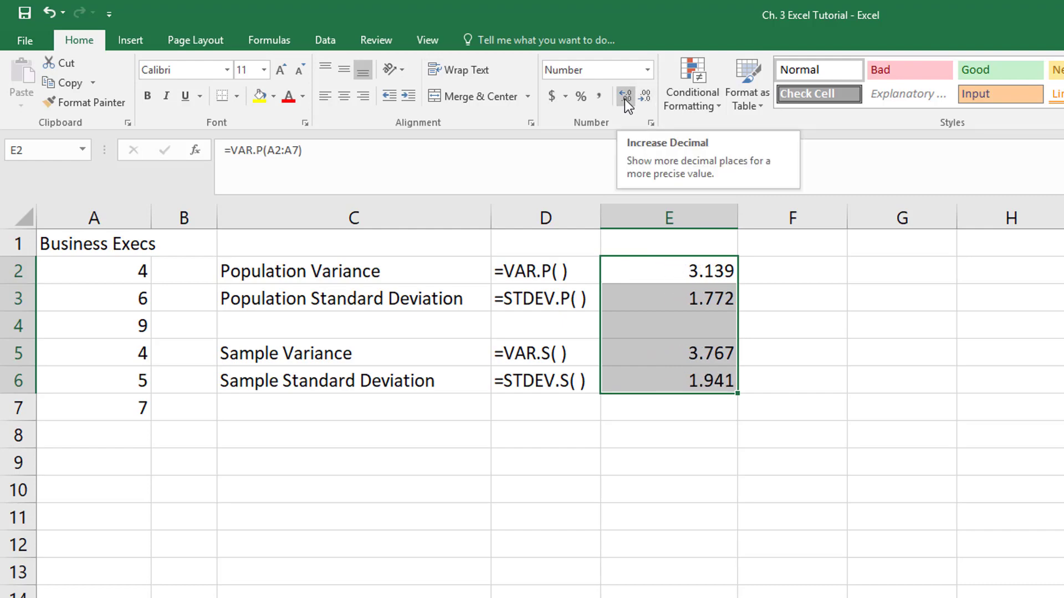
click(624, 99)
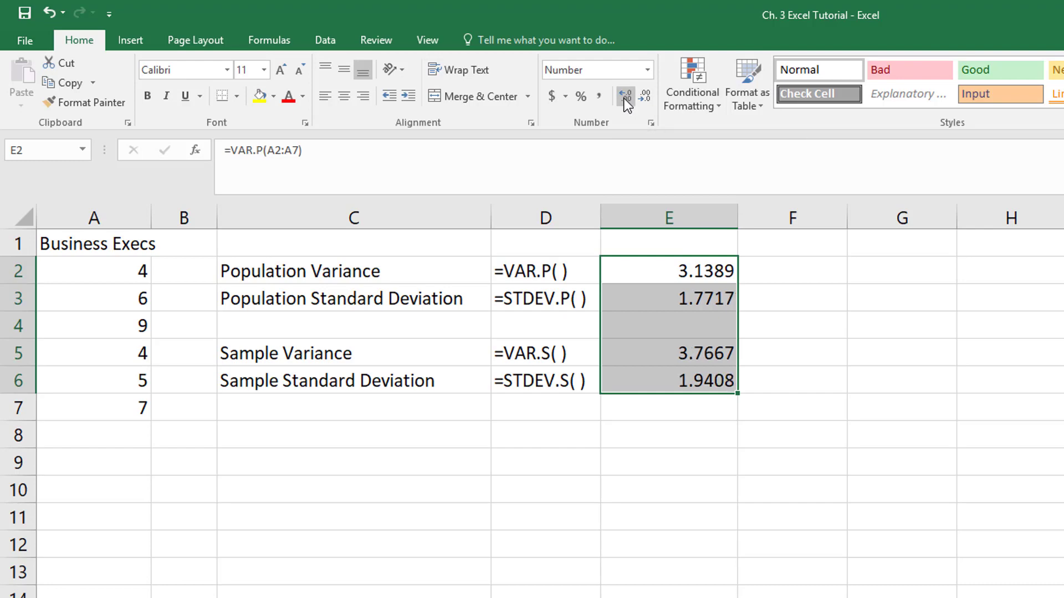
click(676, 464)
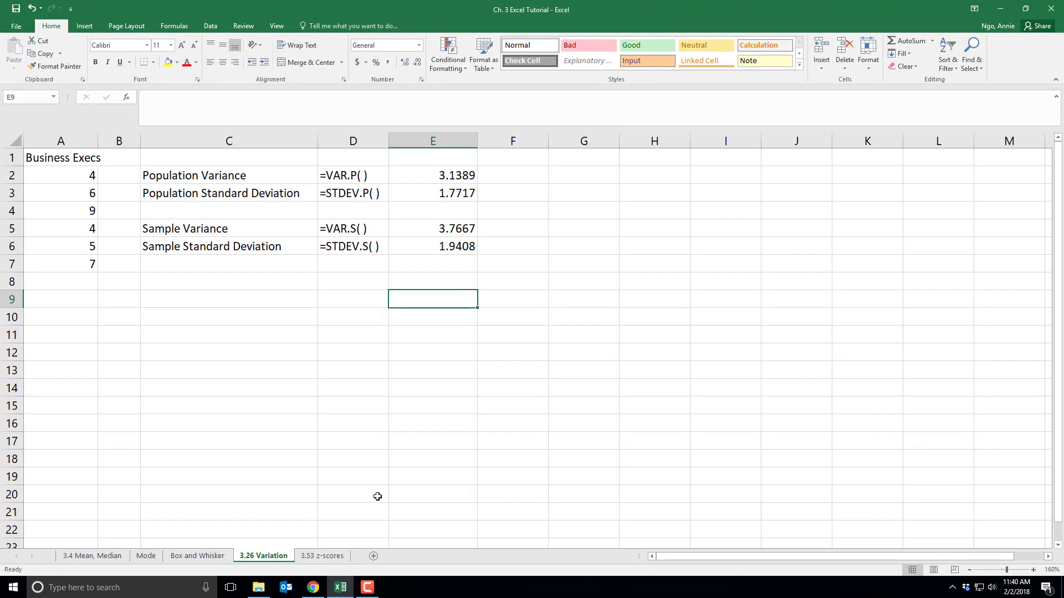
Open the 3.53 z-scores sheet and widen column A so its x-value labels fit
click(325, 556)
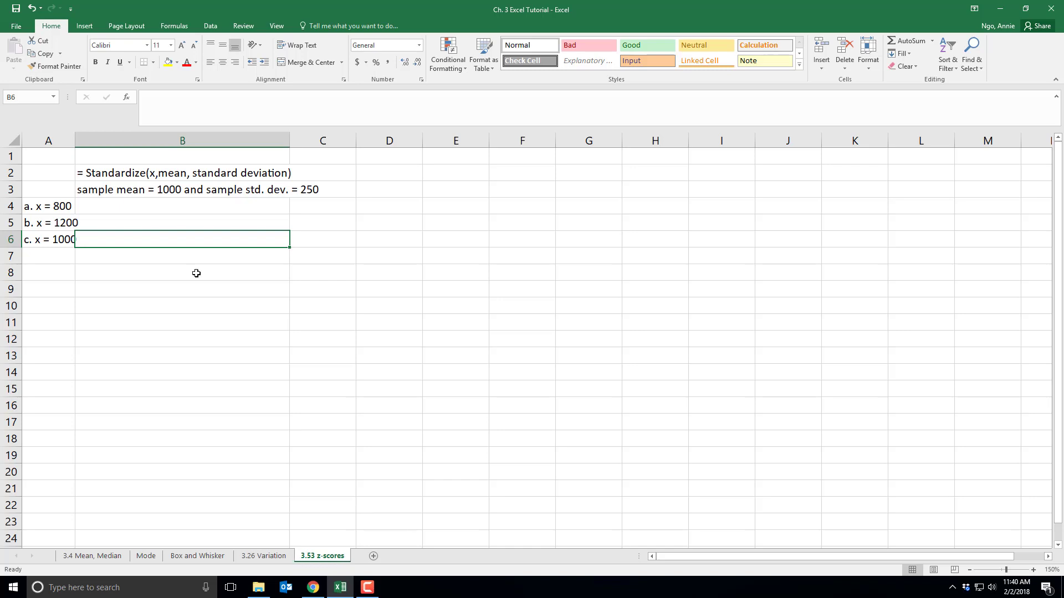
drag(76, 140, 102, 140)
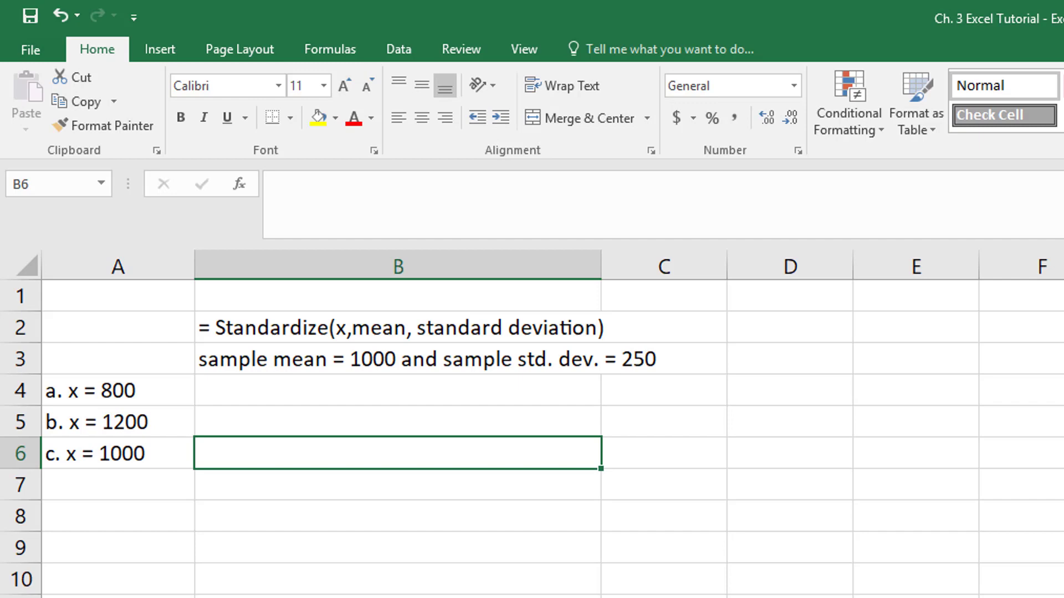
click(439, 326)
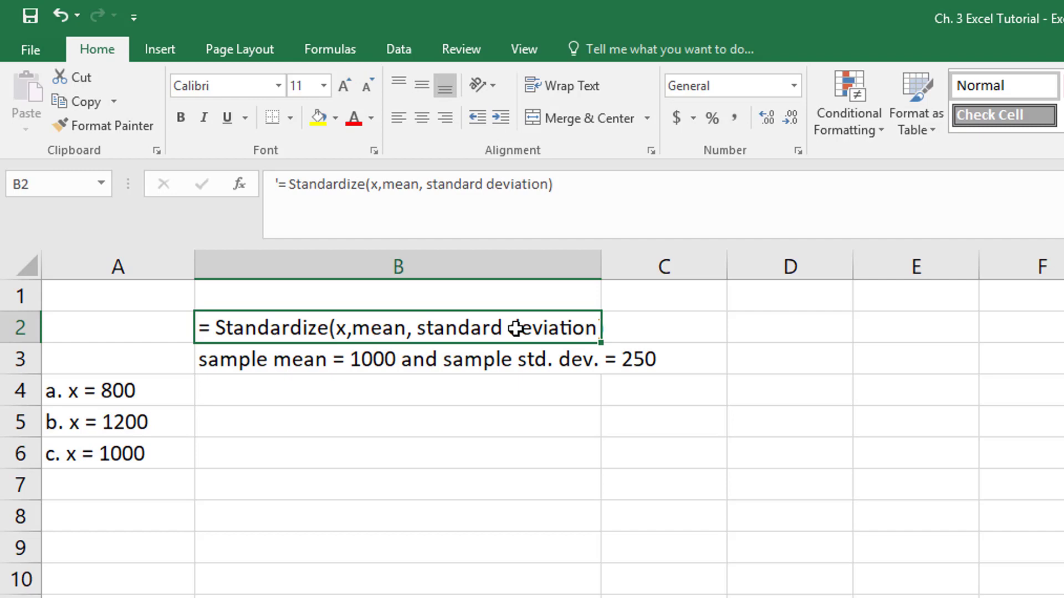
Calculate the z-score for x = 800 in cell B4 with =STANDARDIZE(800,1000,250)
click(478, 392)
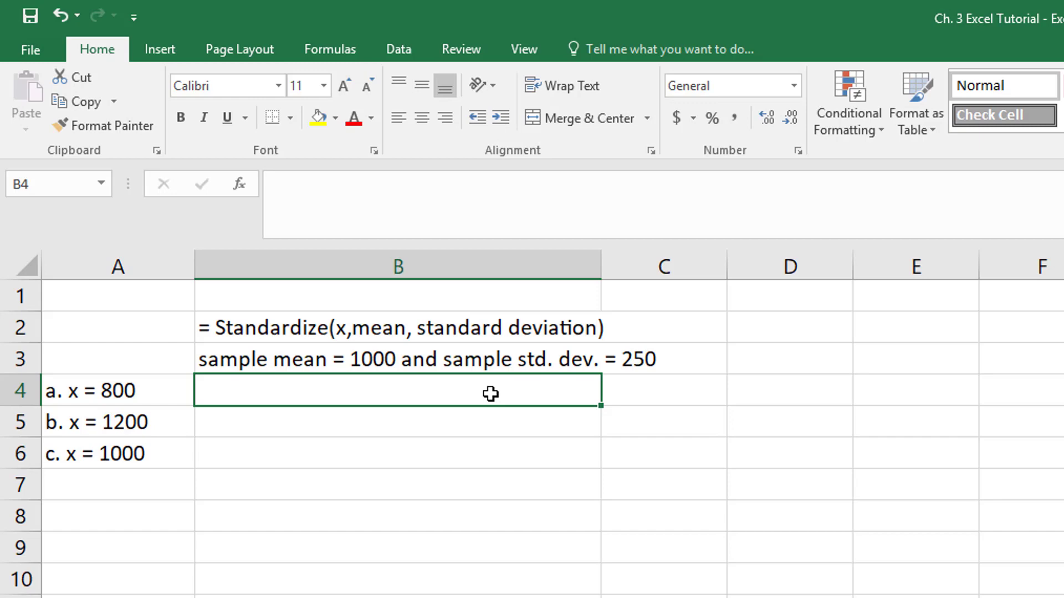
double_click(357, 392)
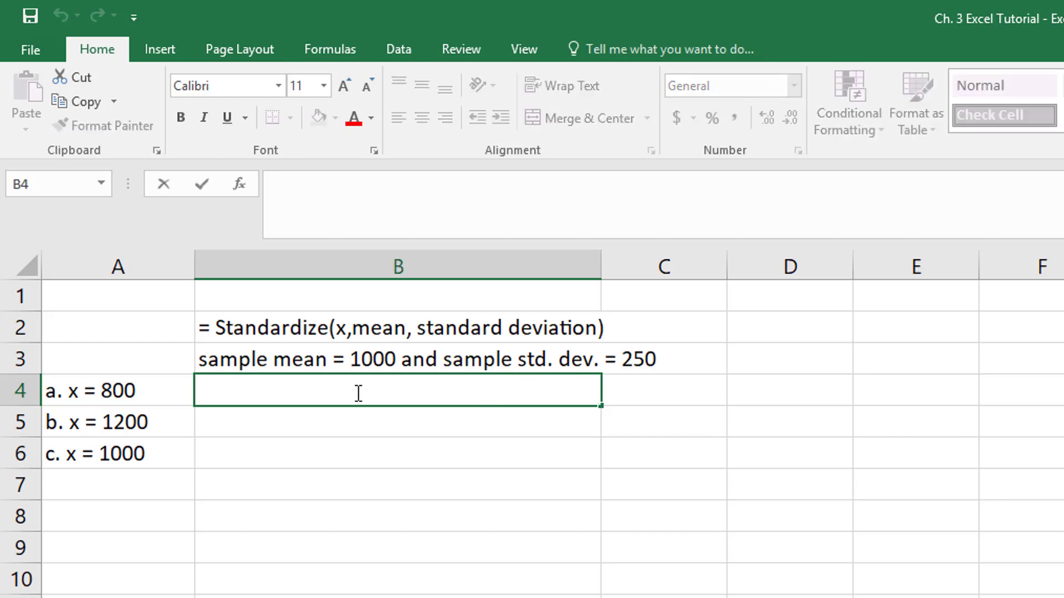
text(=STA)
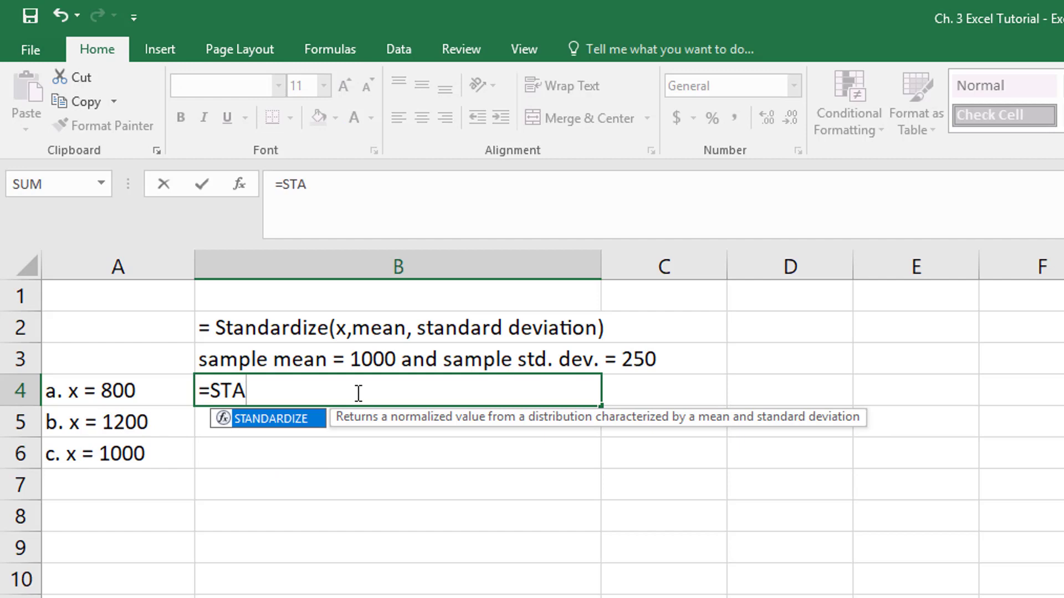
double_click(272, 418)
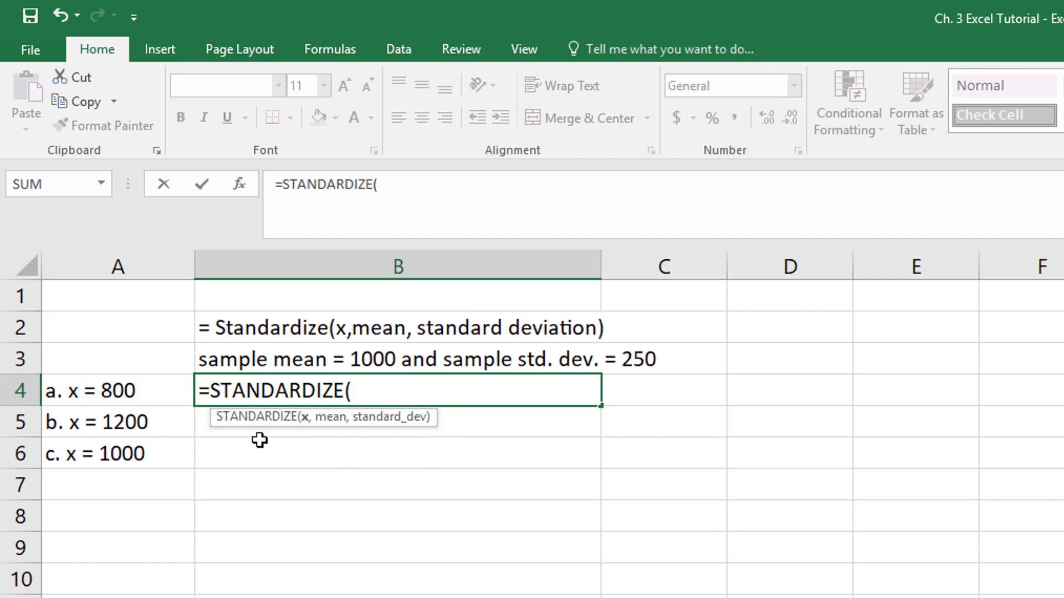
text(800)
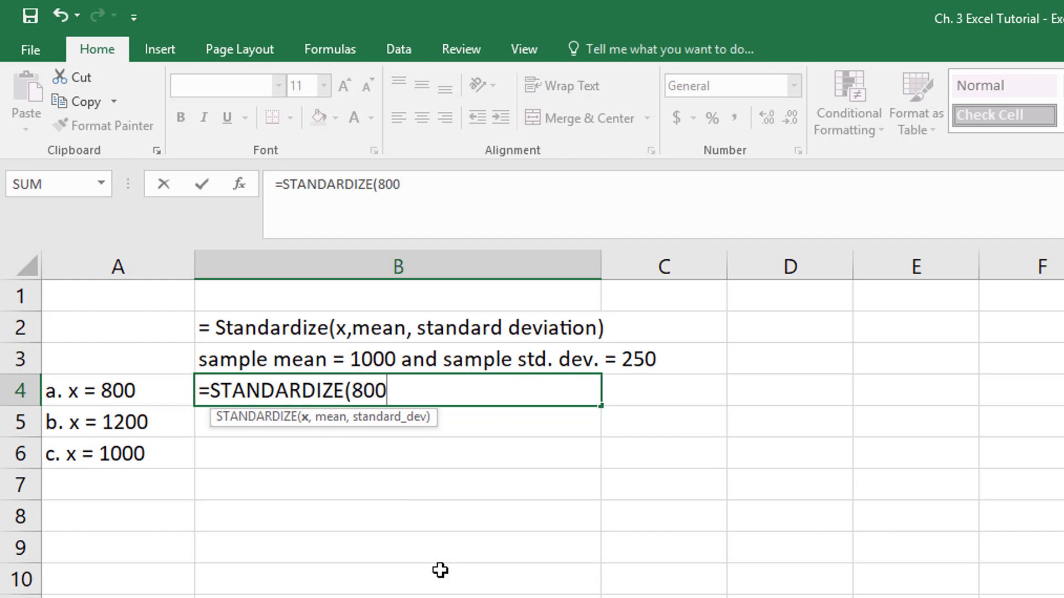
text(,)
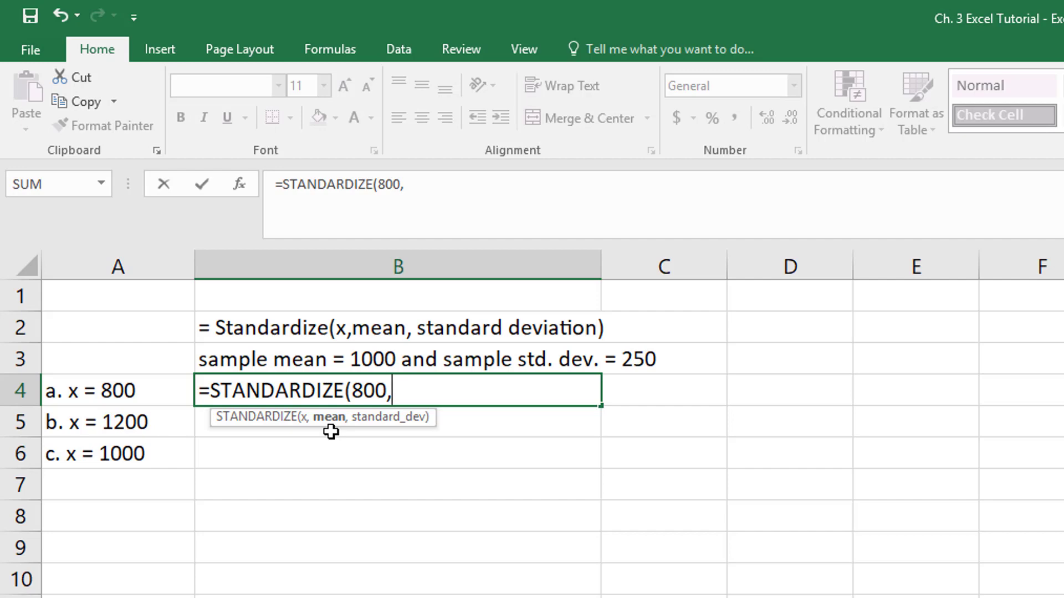
text(1000)
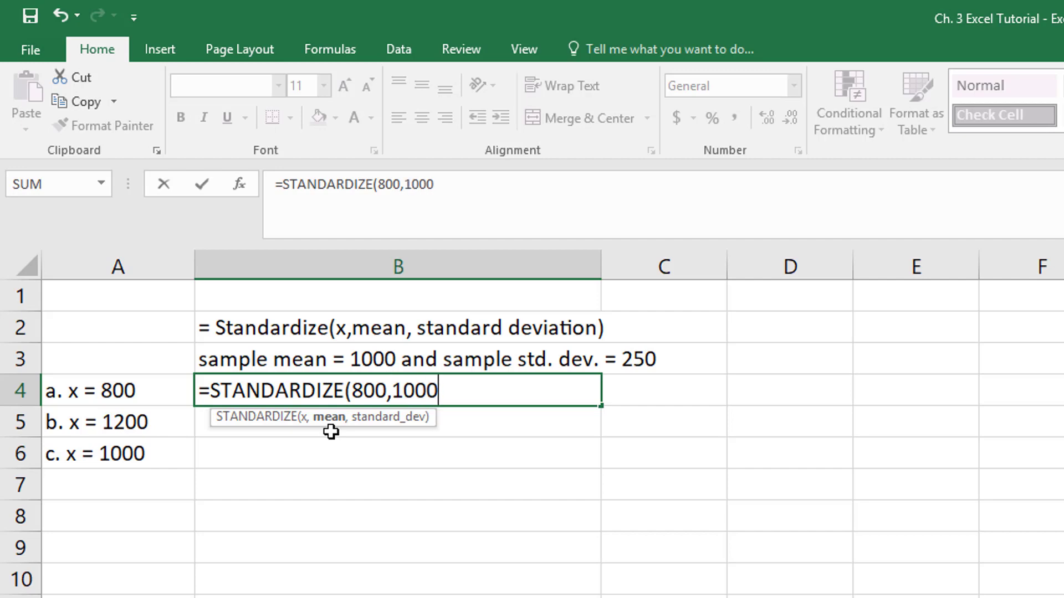
text(,)
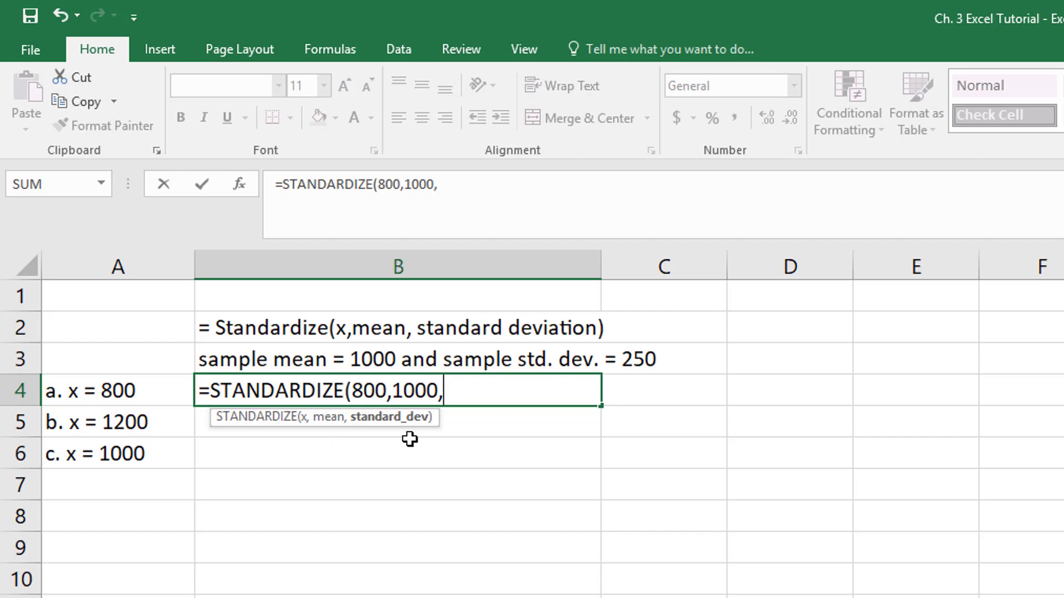
text(250)
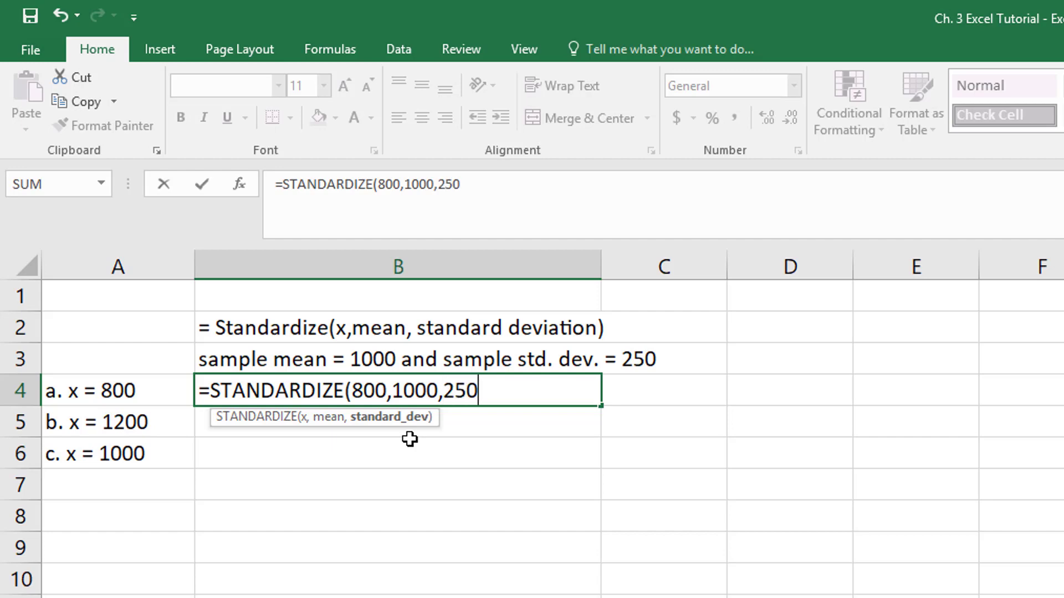
text())
key(Return)
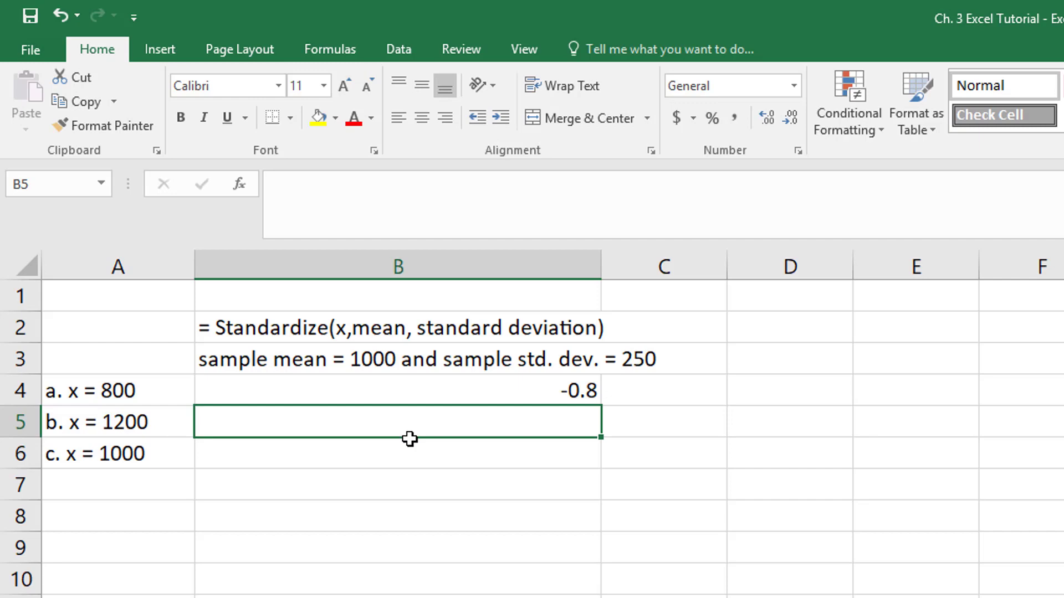
Calculate the z-score for x = 1200 in cell B5 with =STANDARDIZE(1200,1000,250)
text(=S)
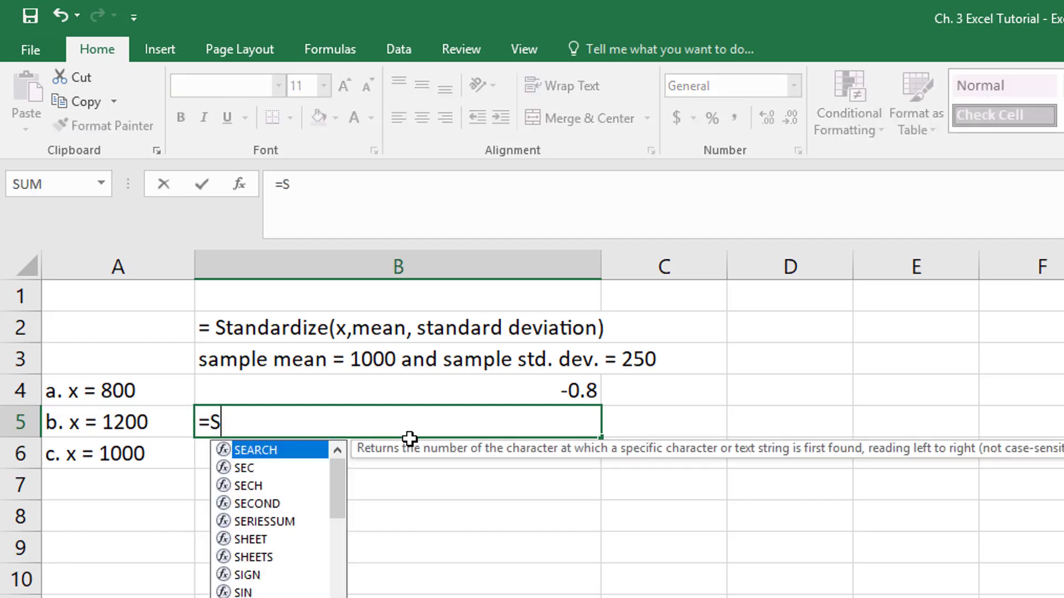
text(TA)
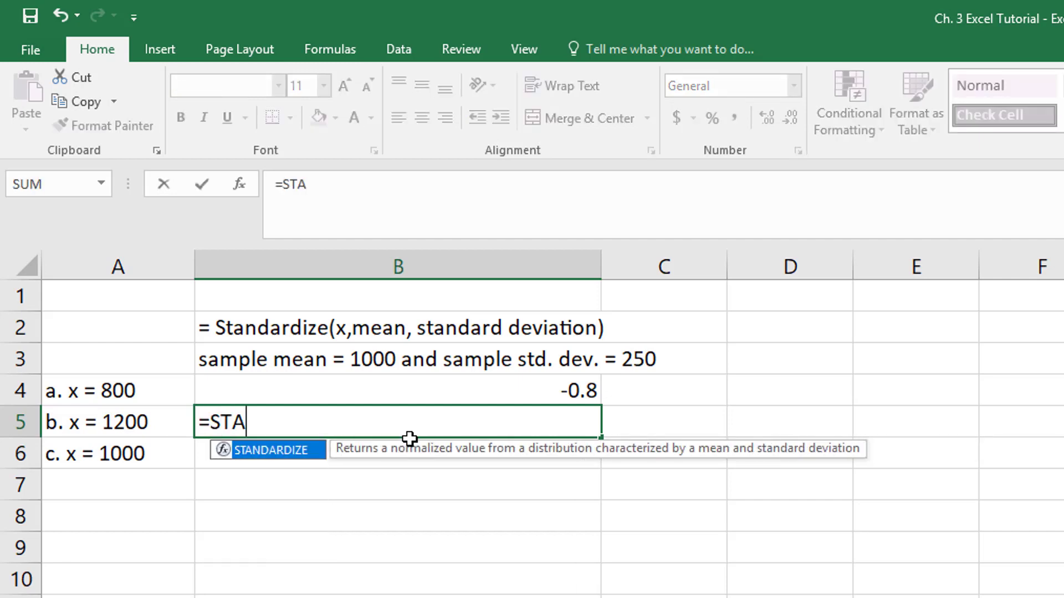
double_click(279, 450)
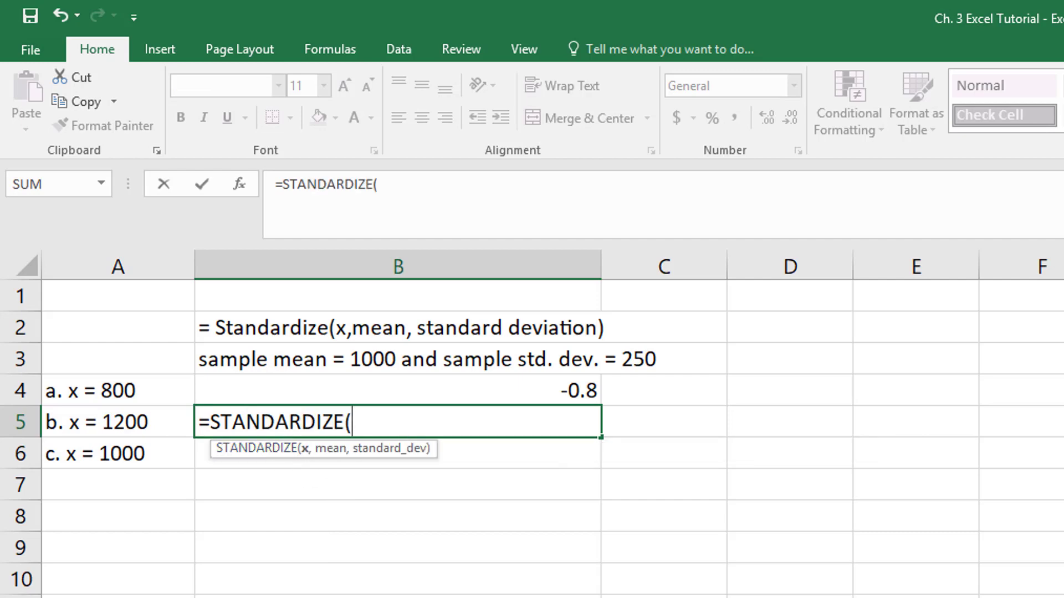
text(1200,)
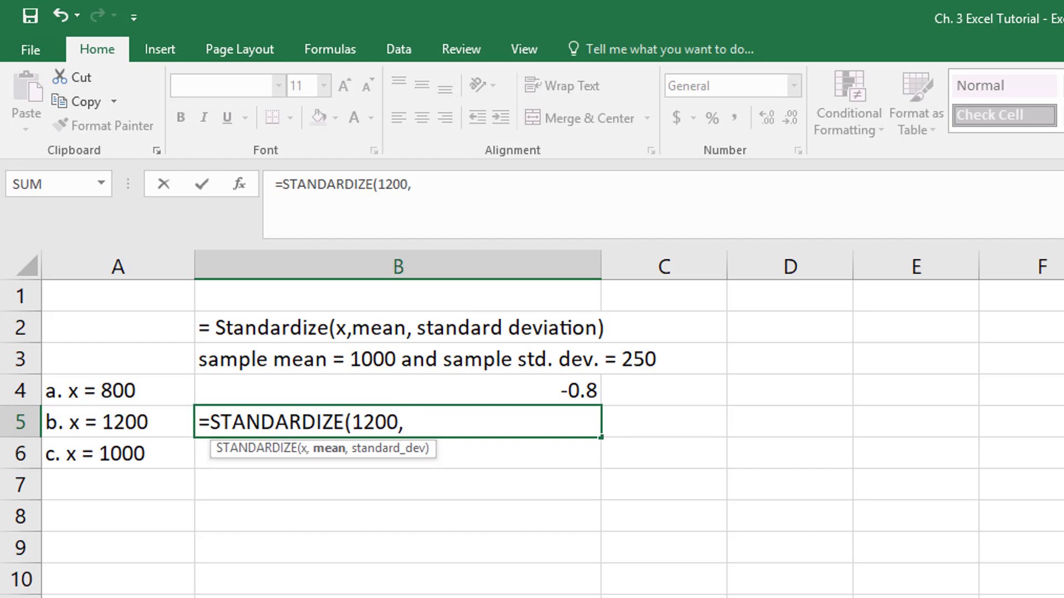
text(1000,)
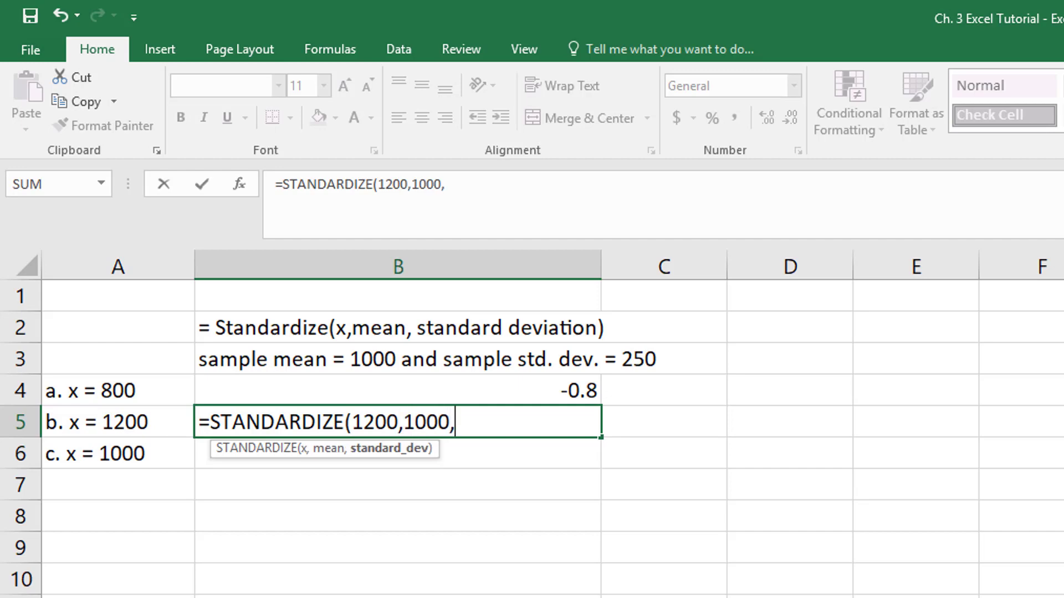
text(250)
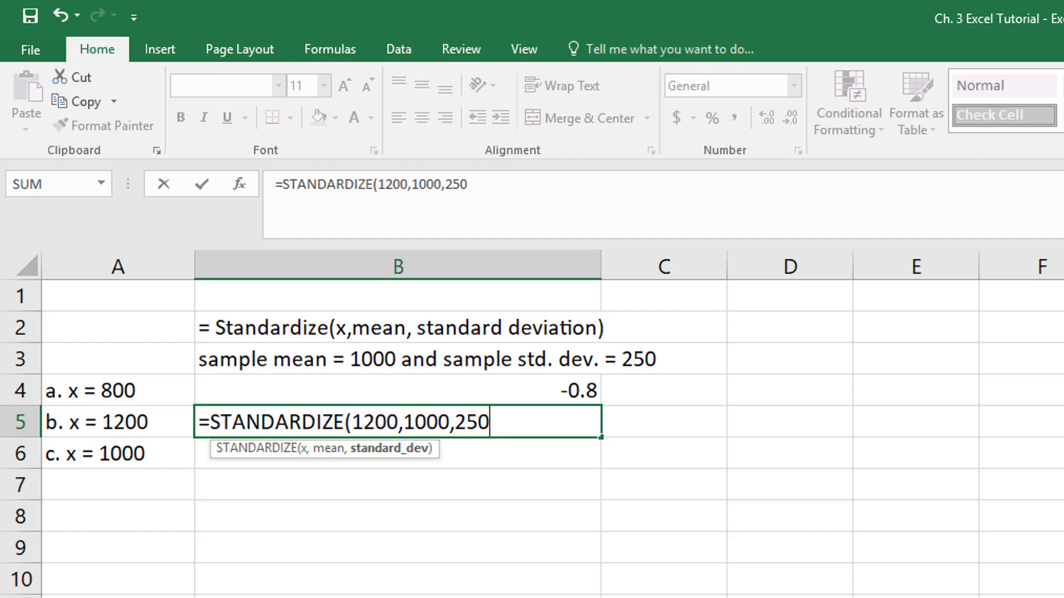
text())
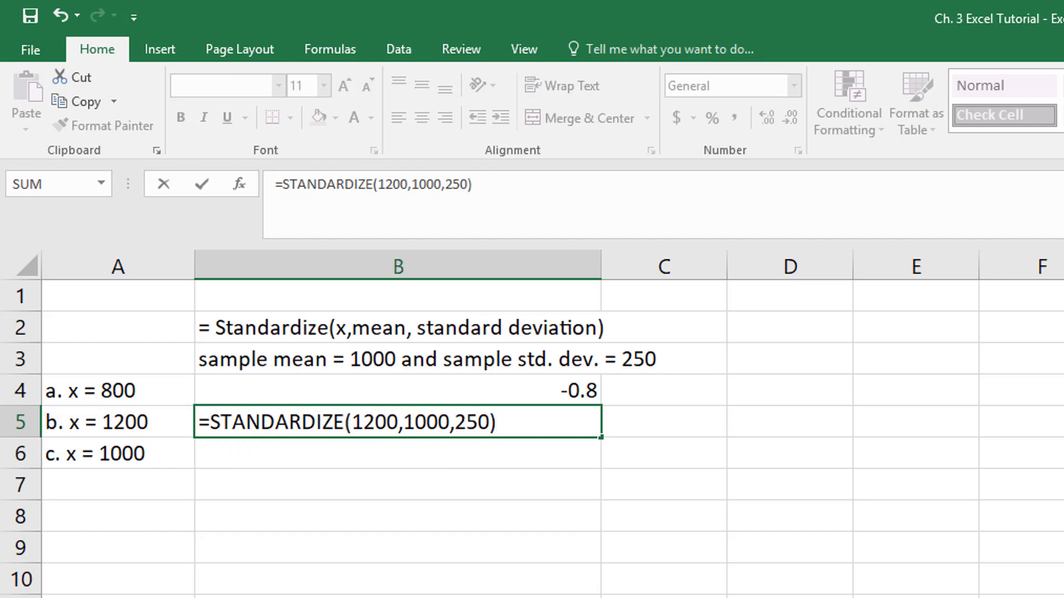
key(Return)
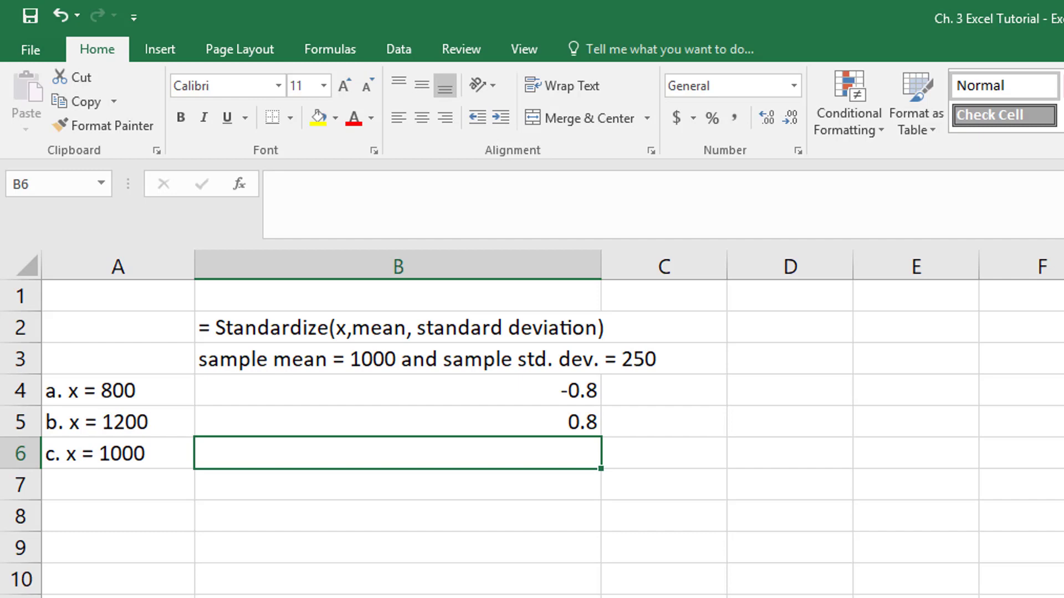
Calculate the z-score for x = 1000 in cell B6 with =STANDARDIZE(1000,1000,250)
text(=STAN)
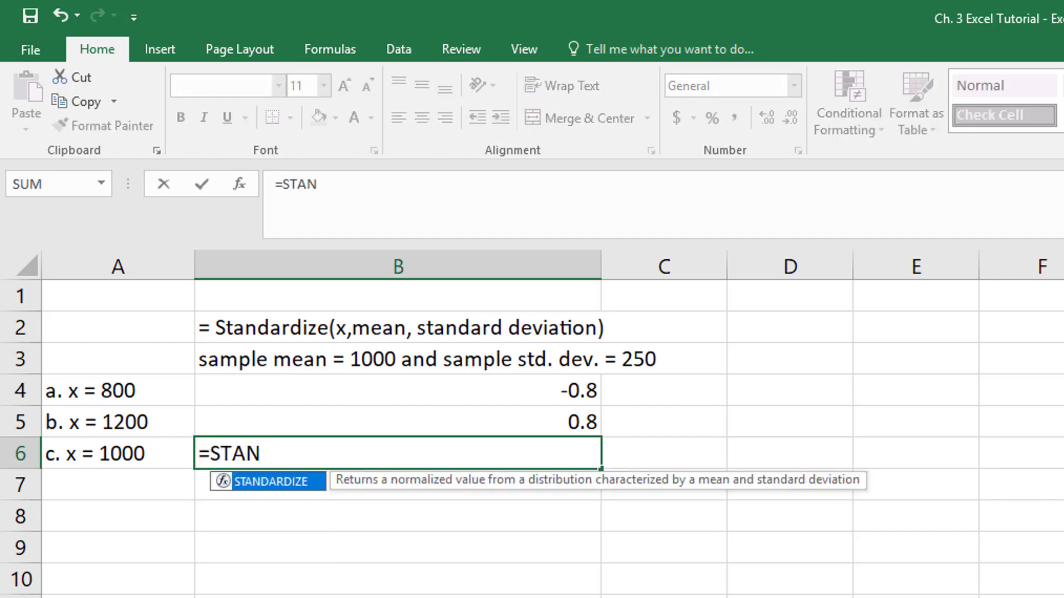
double_click(277, 482)
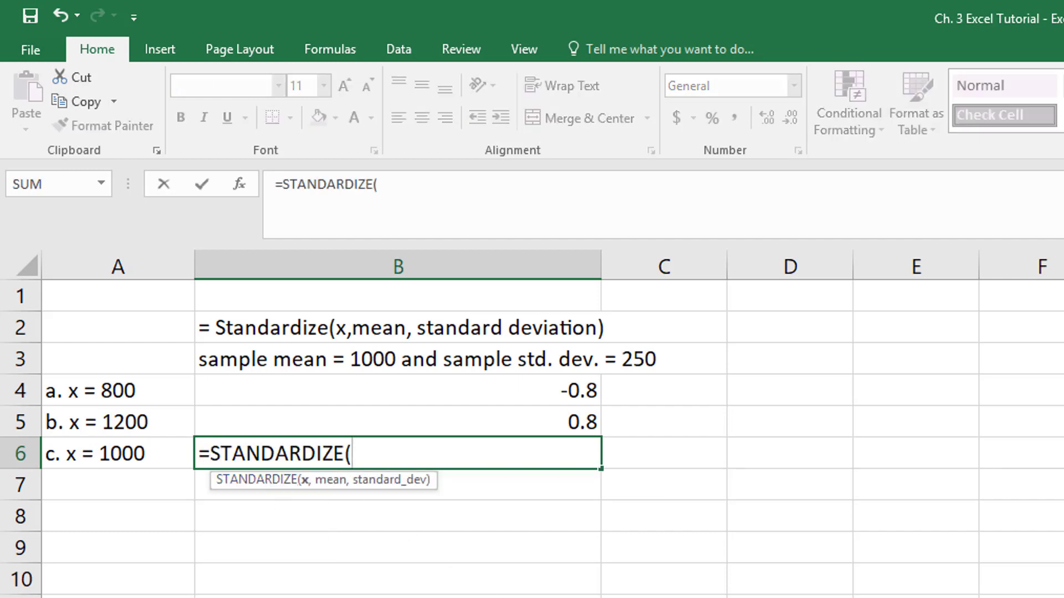
text(1000)
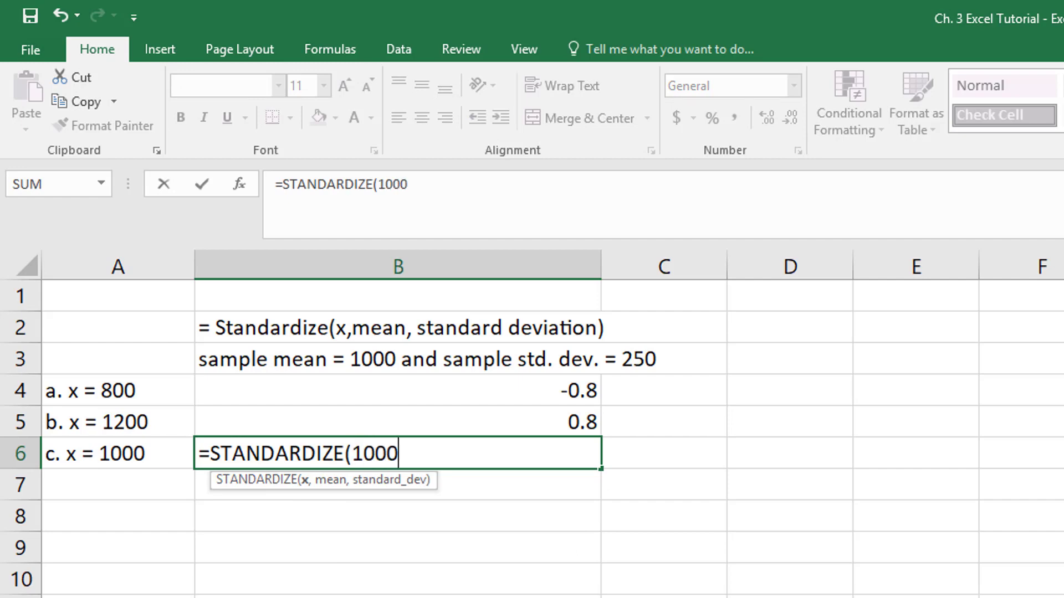
text(,)
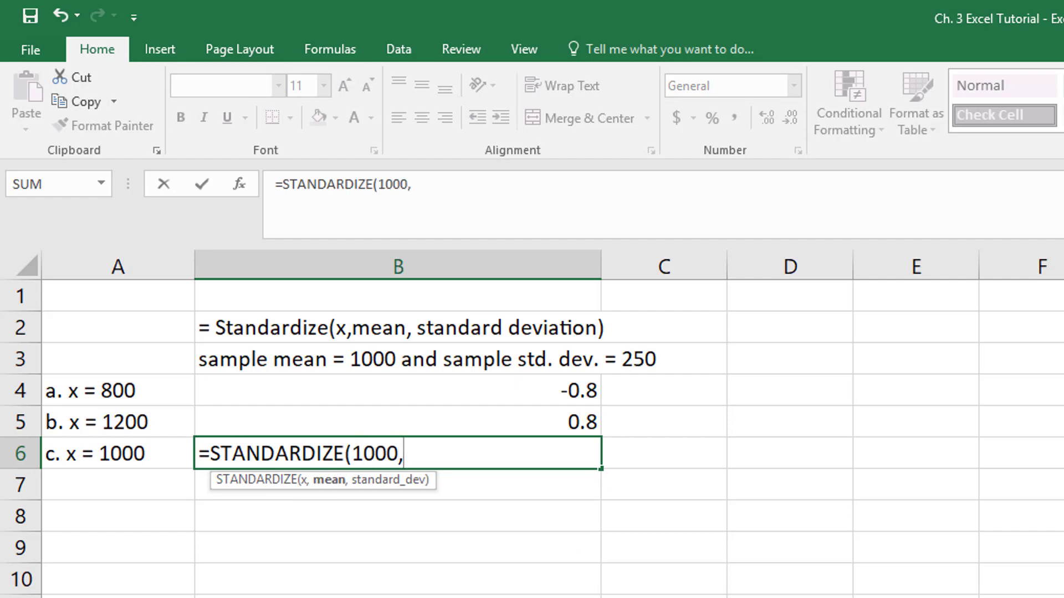
text(1000)
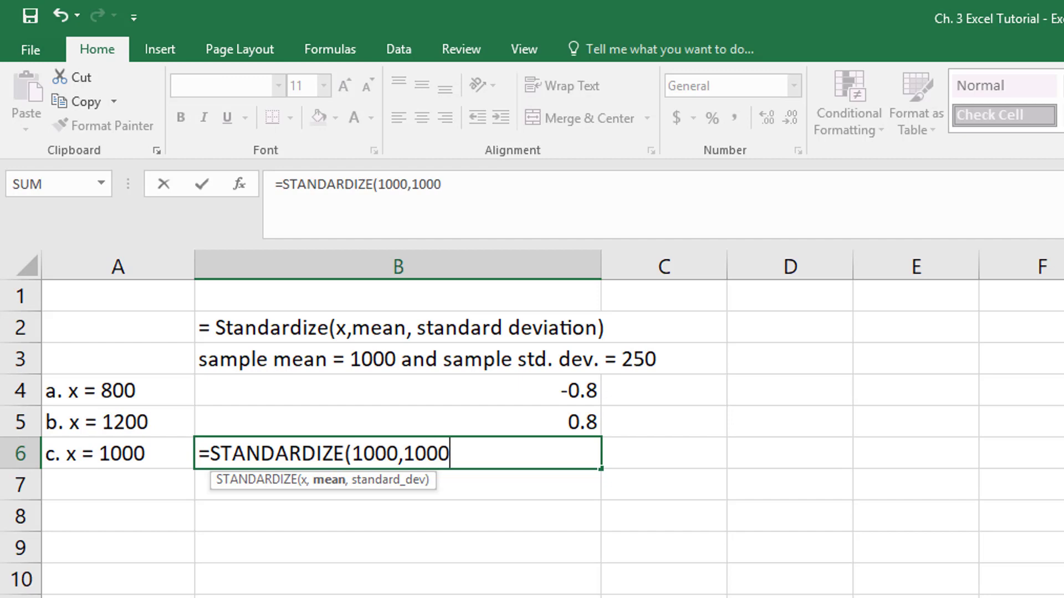
text(,)
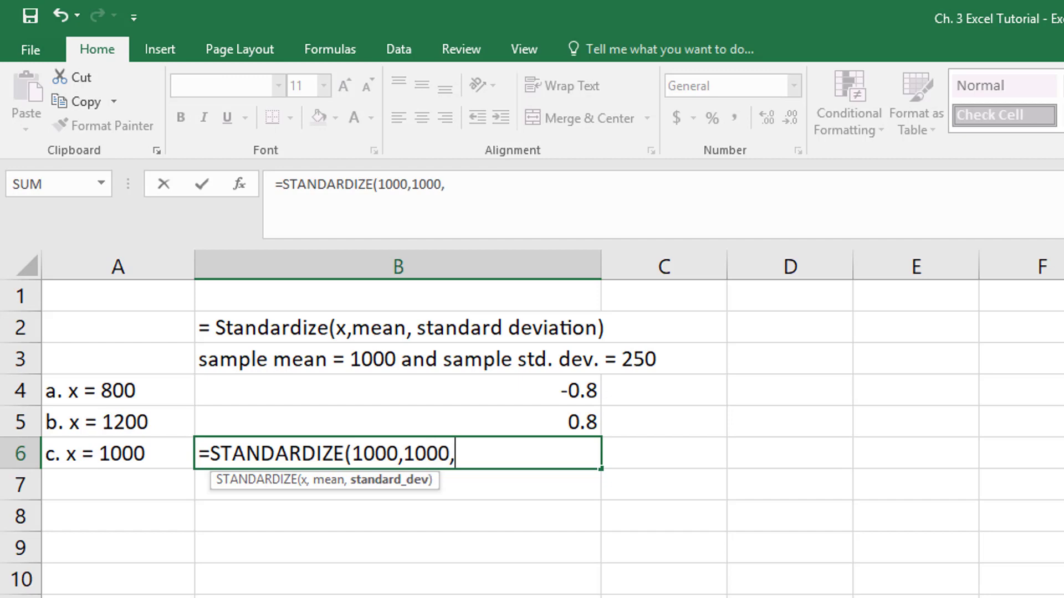
text(250)
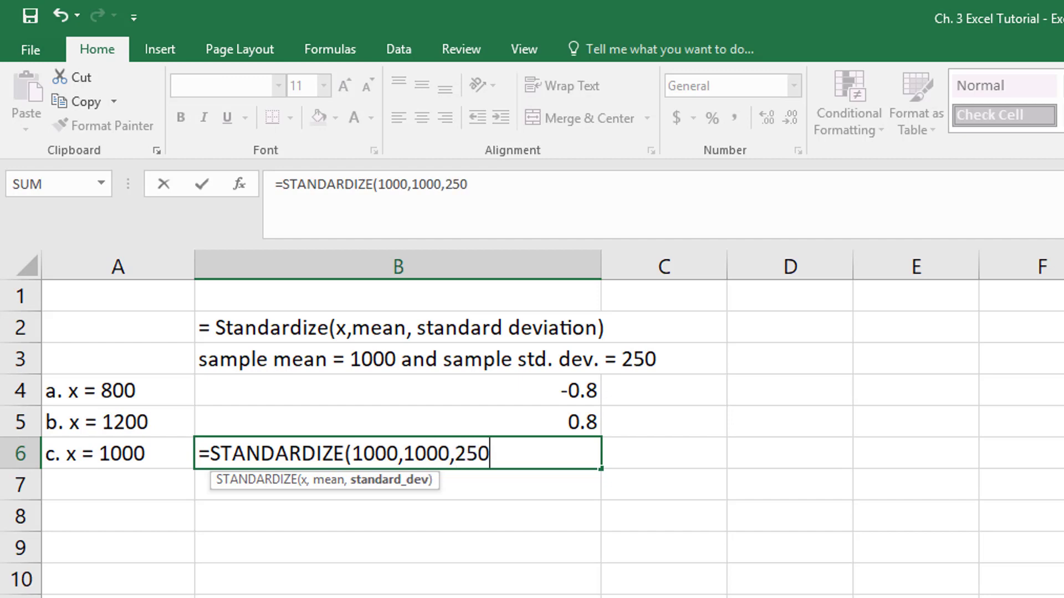
text())
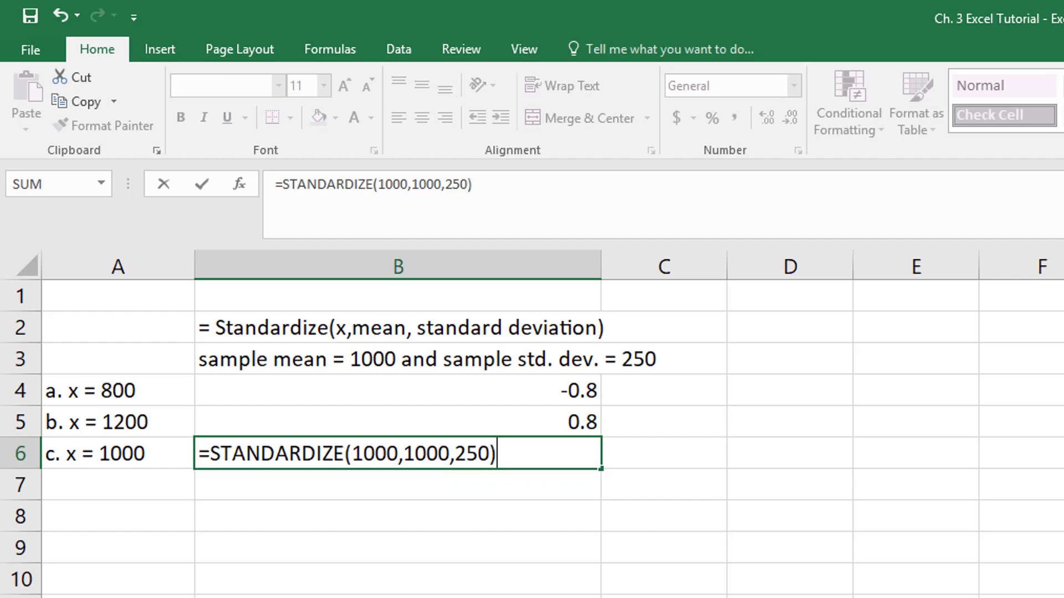
key(Return)
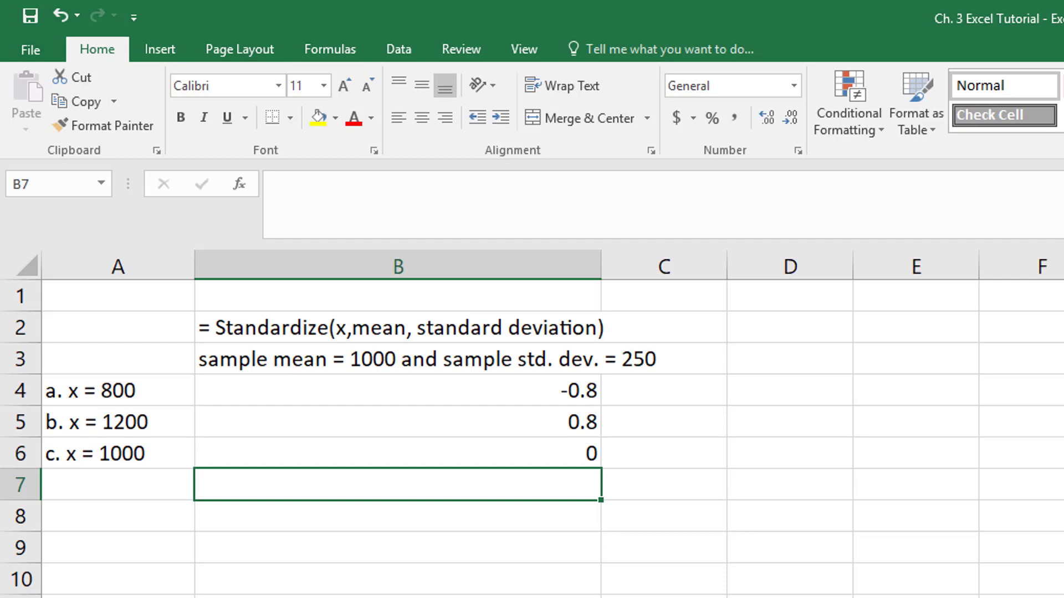
click(131, 465)
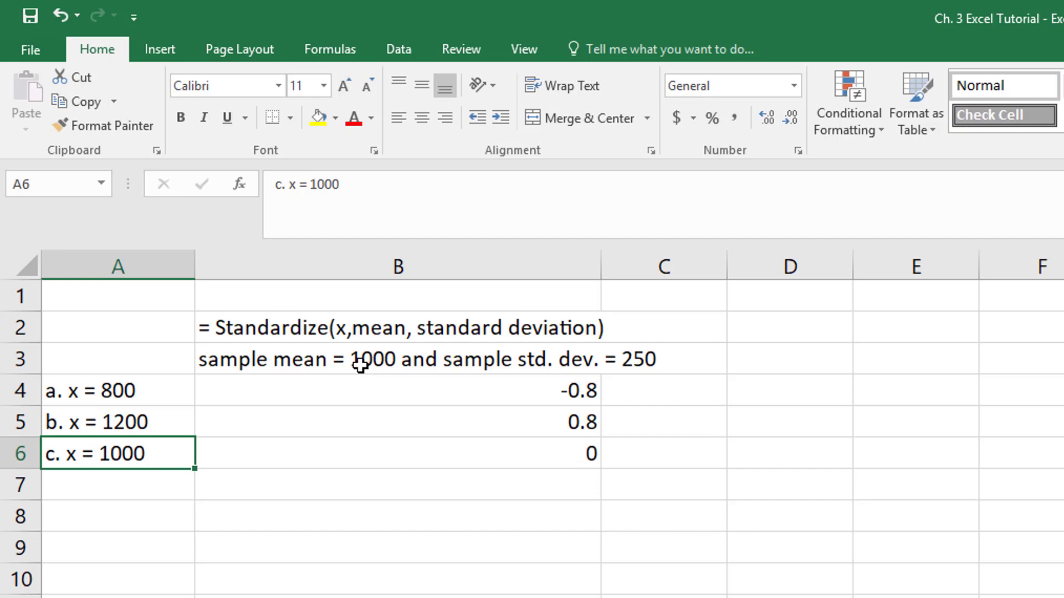
click(355, 515)
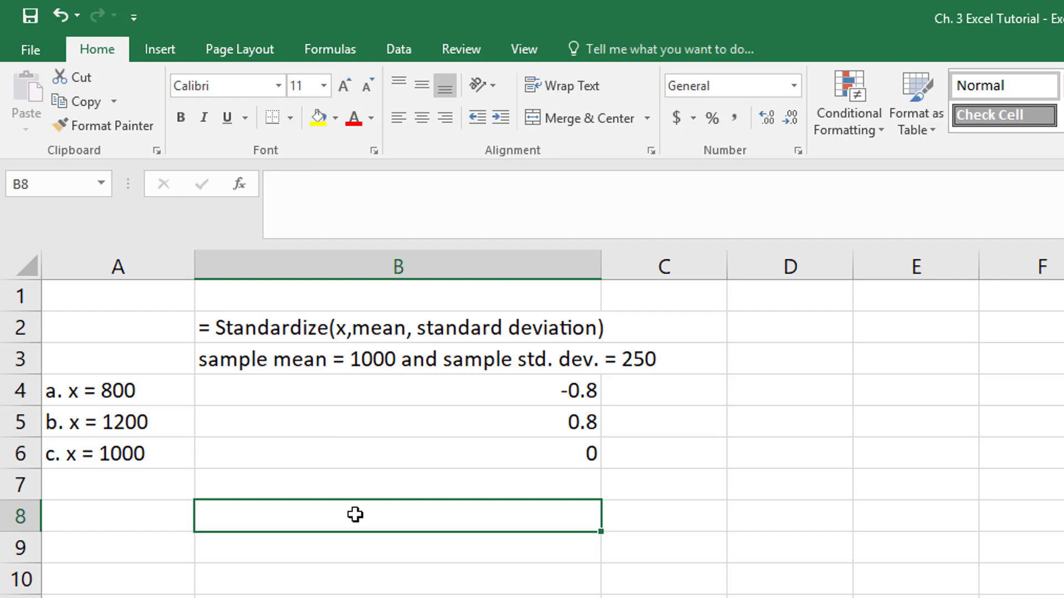